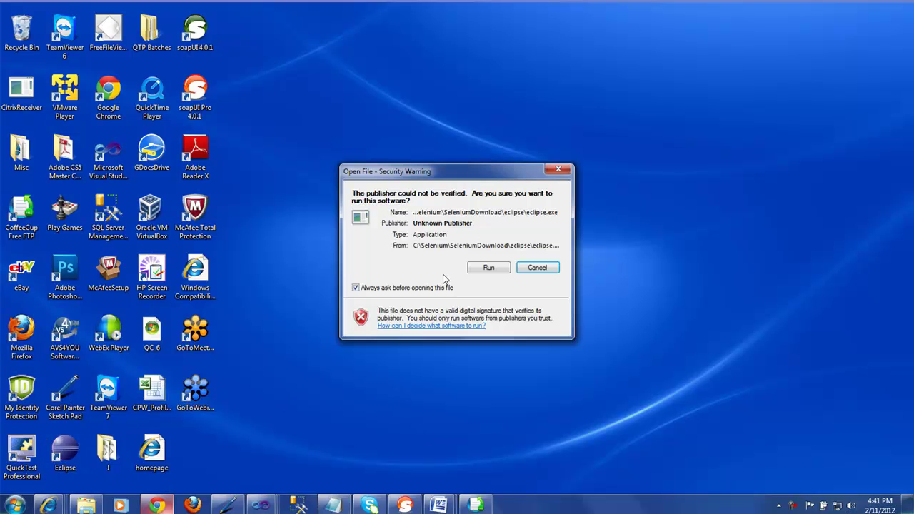
Step: Launch Eclipse past the security warning, using C:\Workspaces as the workspace
click(484, 268)
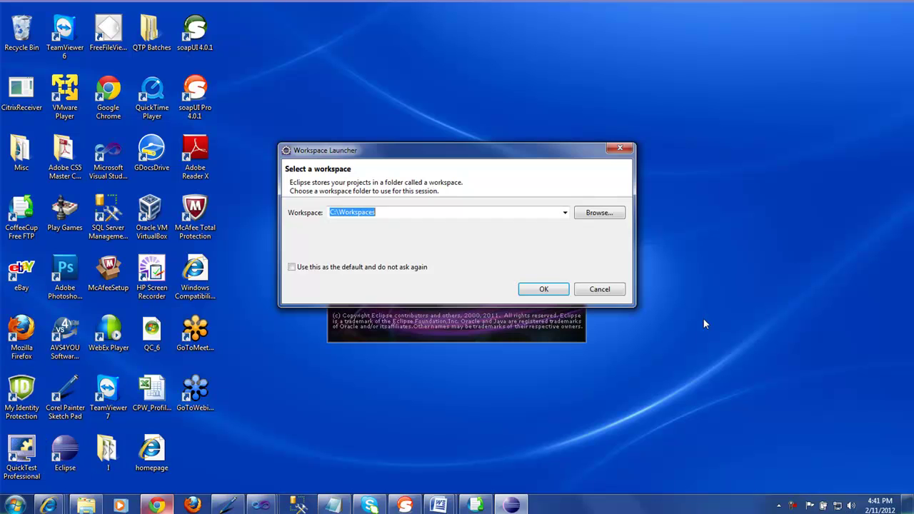
click(553, 290)
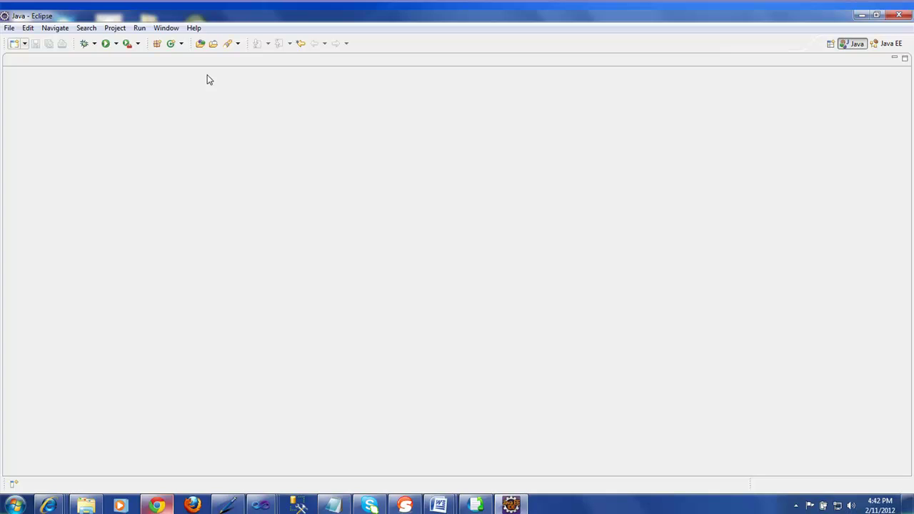
Step: Bring up Help > Install New Software, then switch to the soapUI plugin page in Chrome
click(197, 29)
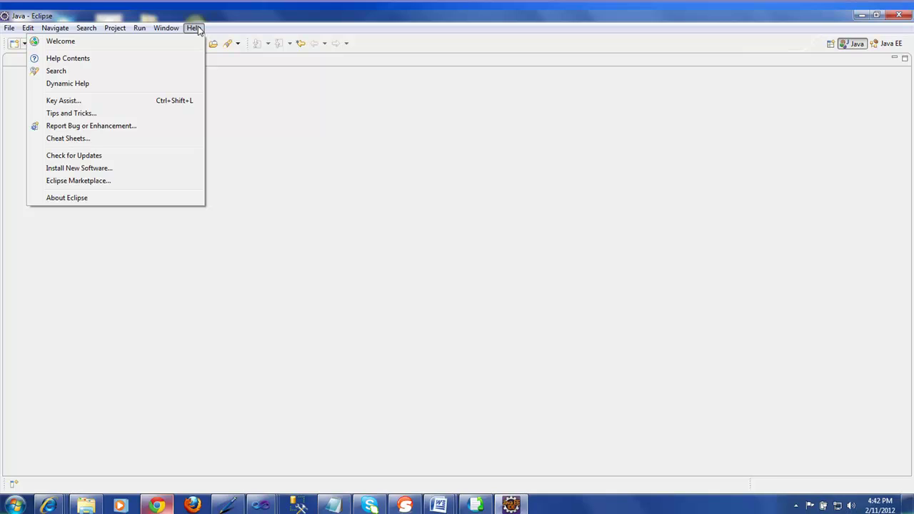
click(114, 169)
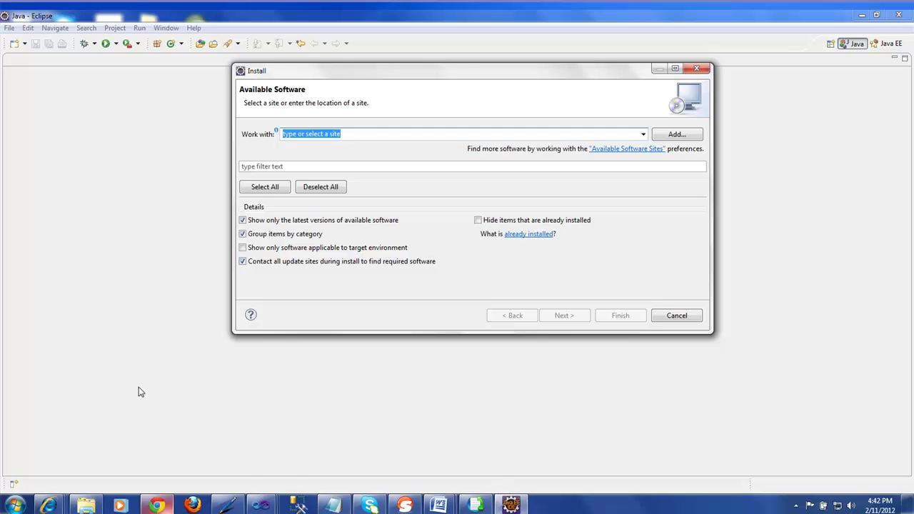
click(159, 505)
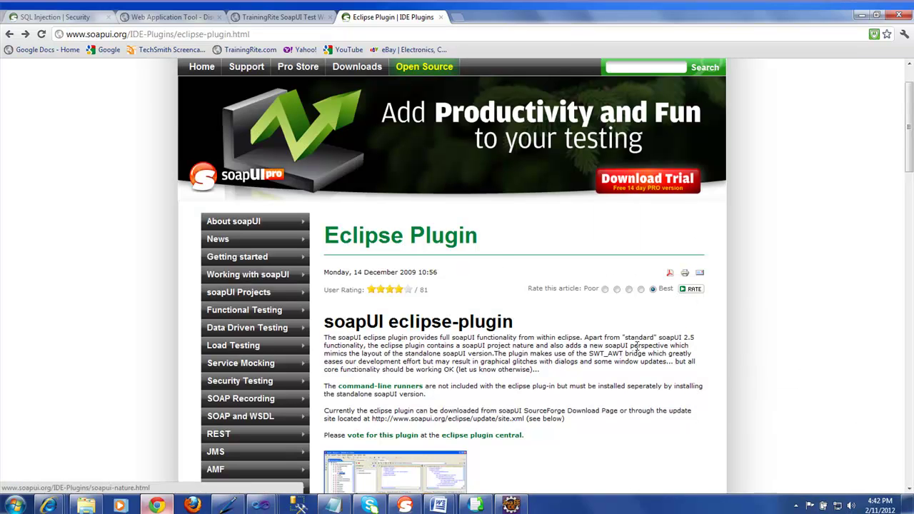
drag(911, 155, 911, 305)
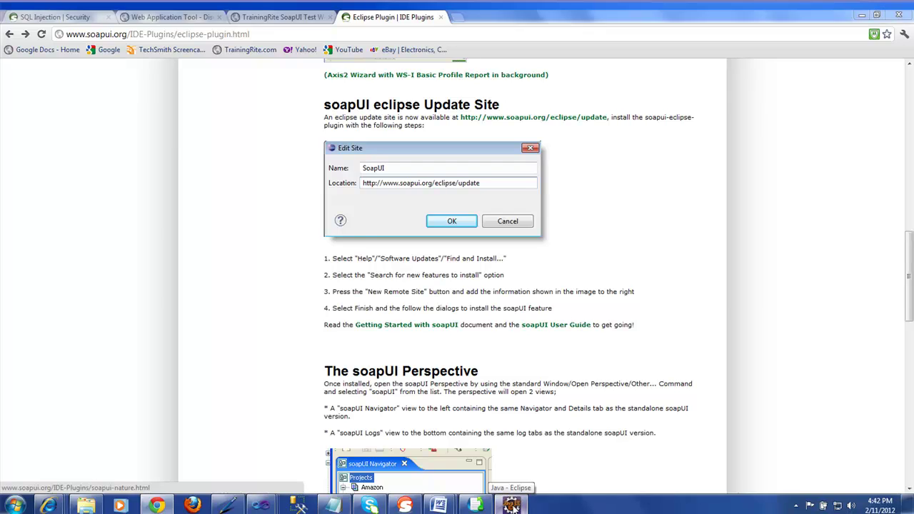
click(512, 506)
click(489, 212)
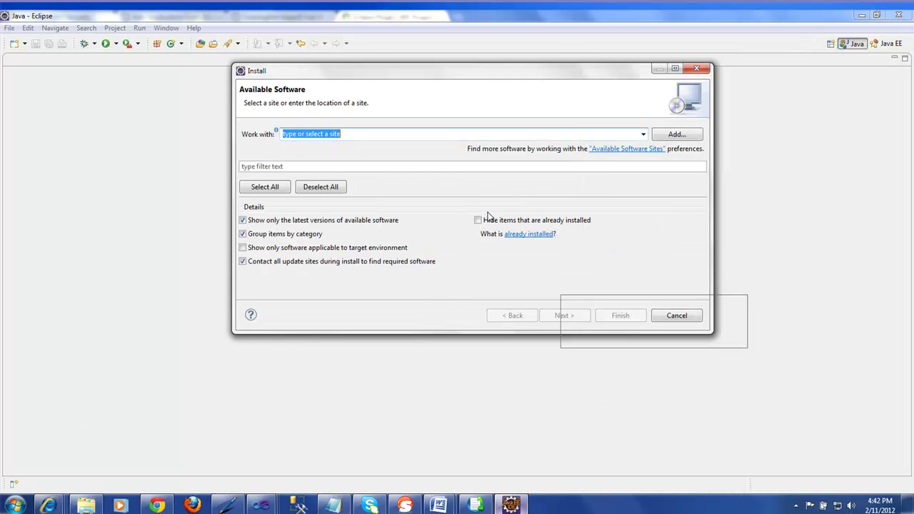
text(http)
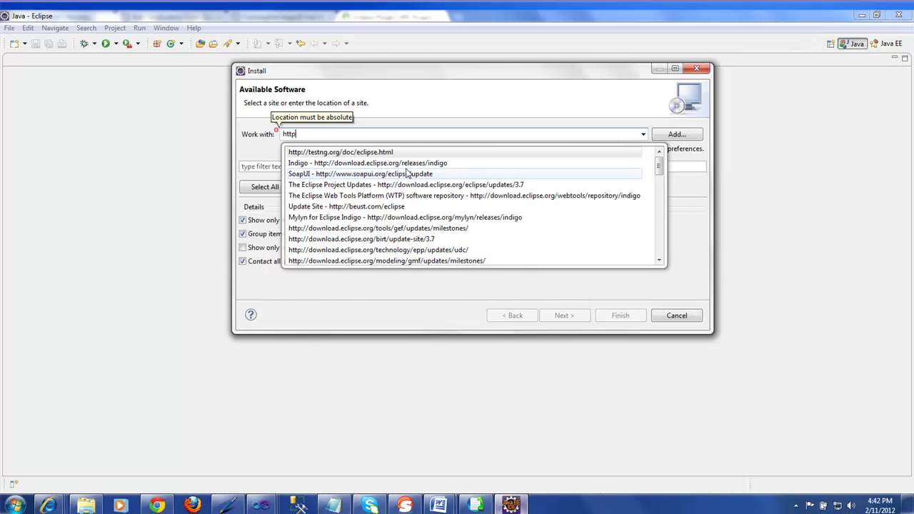
text(://www)
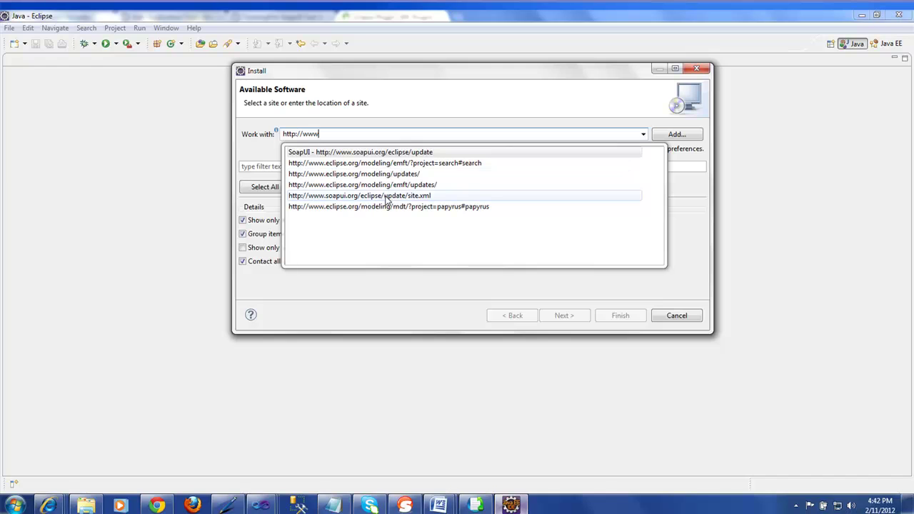
click(399, 154)
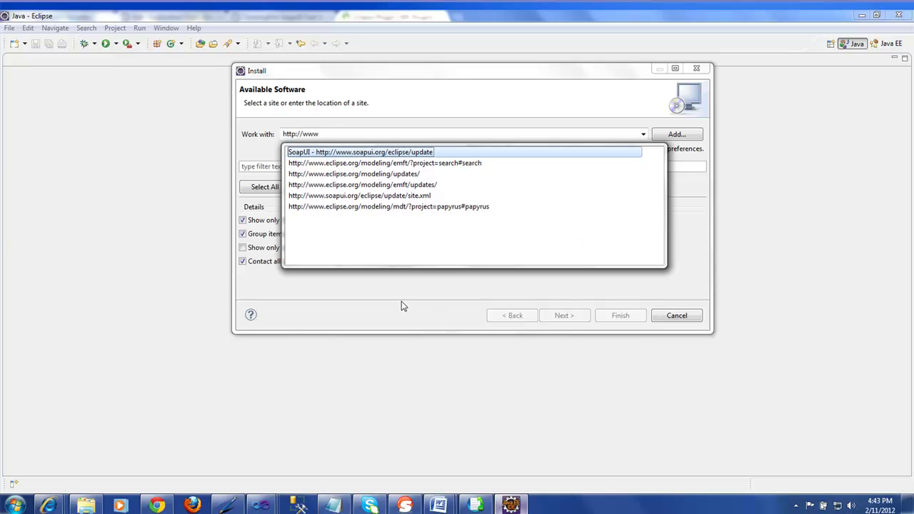
double_click(370, 153)
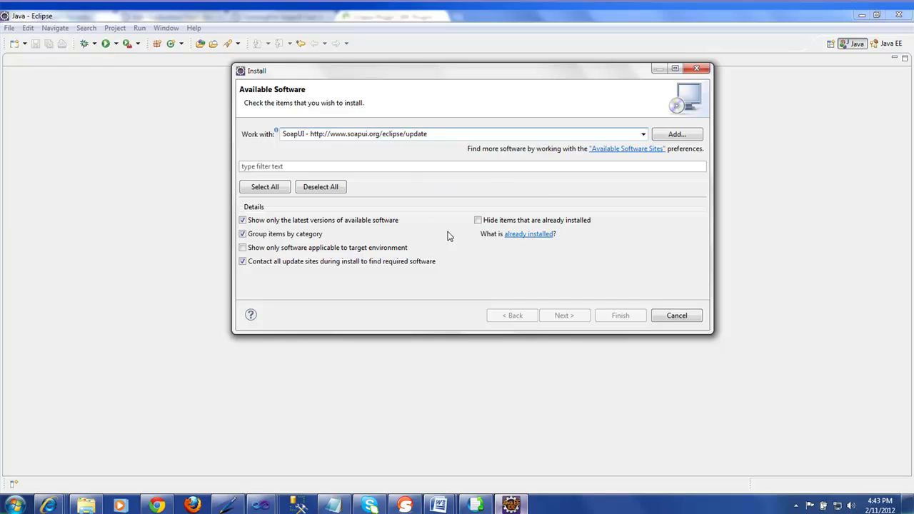
click(674, 316)
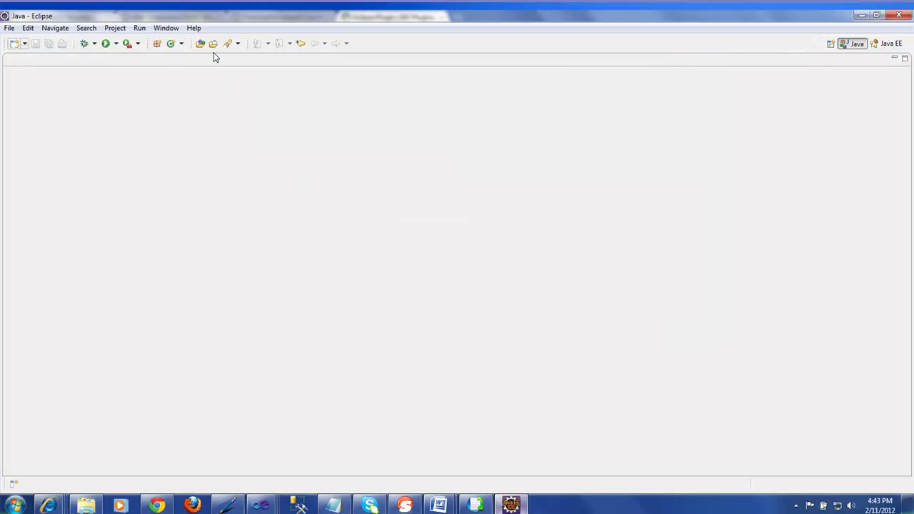
Step: Add the soapUI Navigator view from the soapUI category in Window > Show View > Other
click(176, 31)
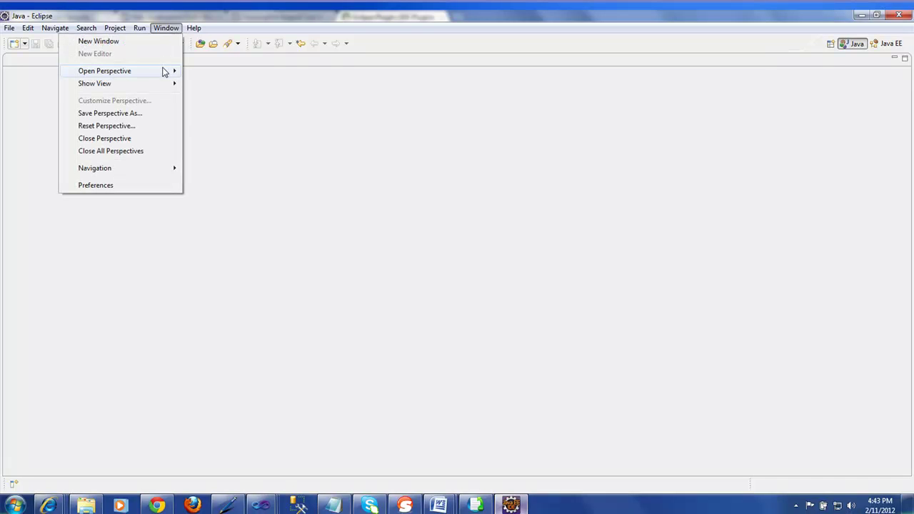
mouse_move(164, 86)
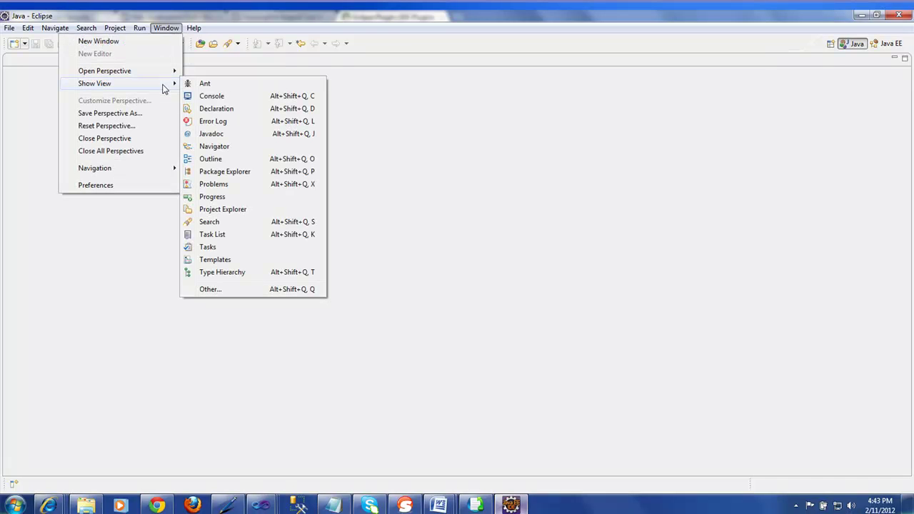
click(211, 289)
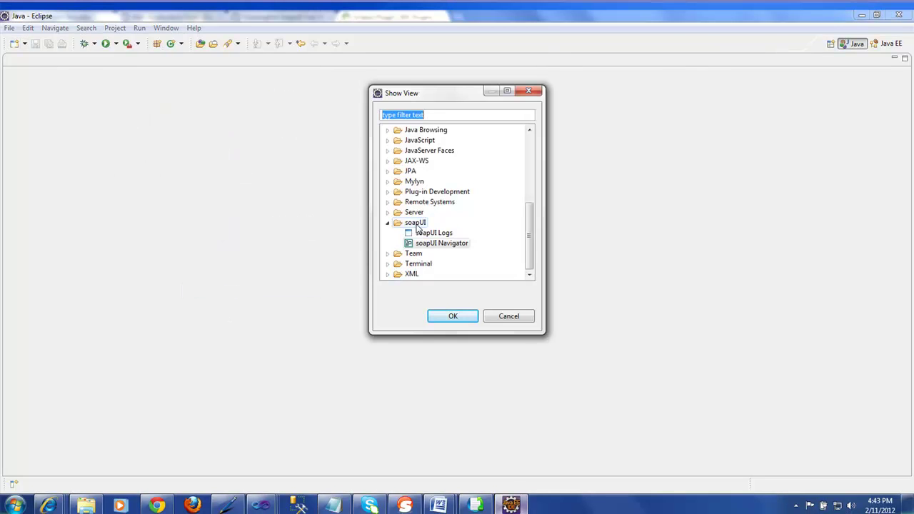
click(417, 224)
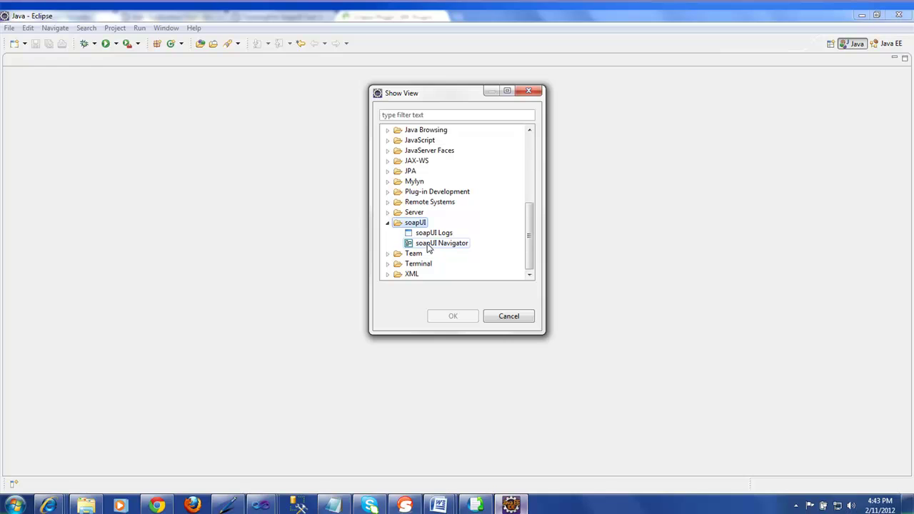
click(429, 244)
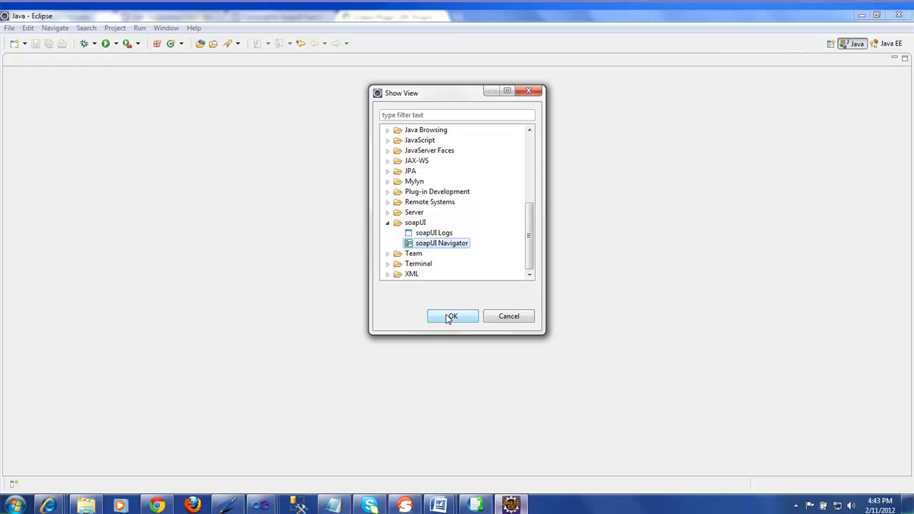
click(448, 317)
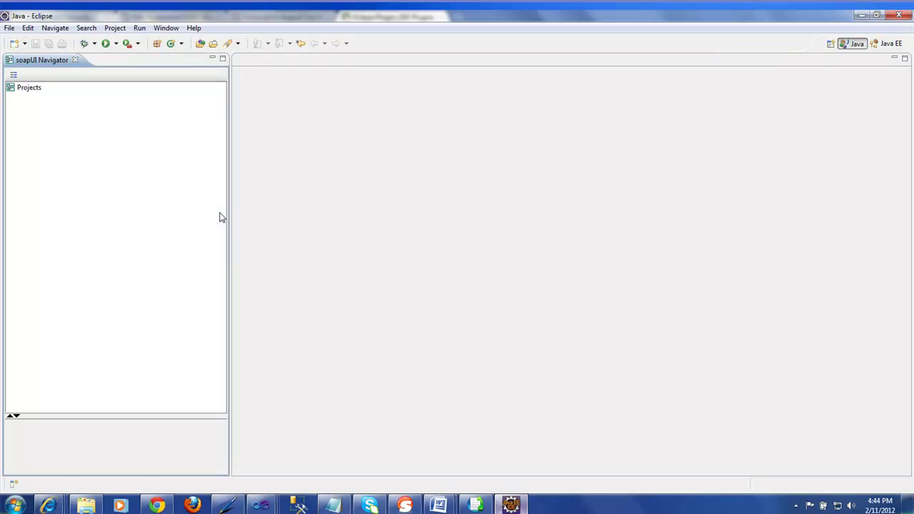
Step: Select Projects, enlarge its Workspace Properties panel, and bring up the Projects context menu
click(33, 95)
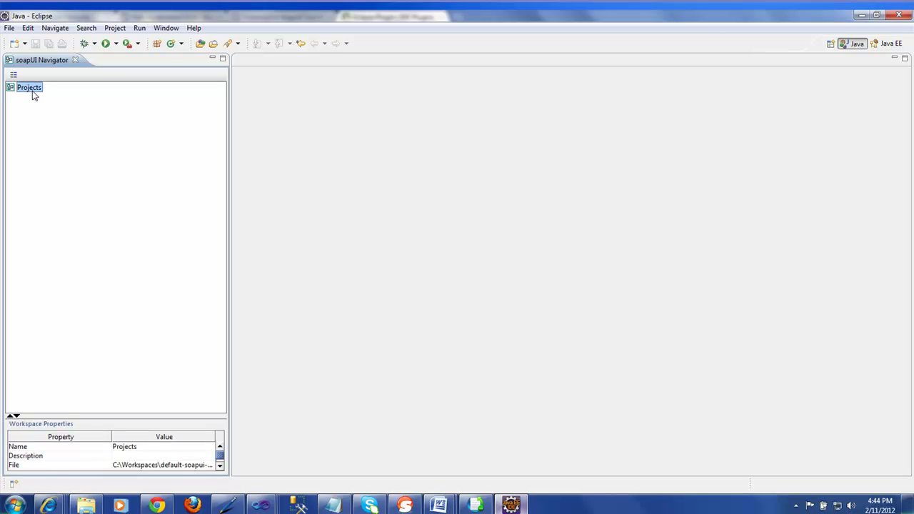
drag(164, 418, 162, 337)
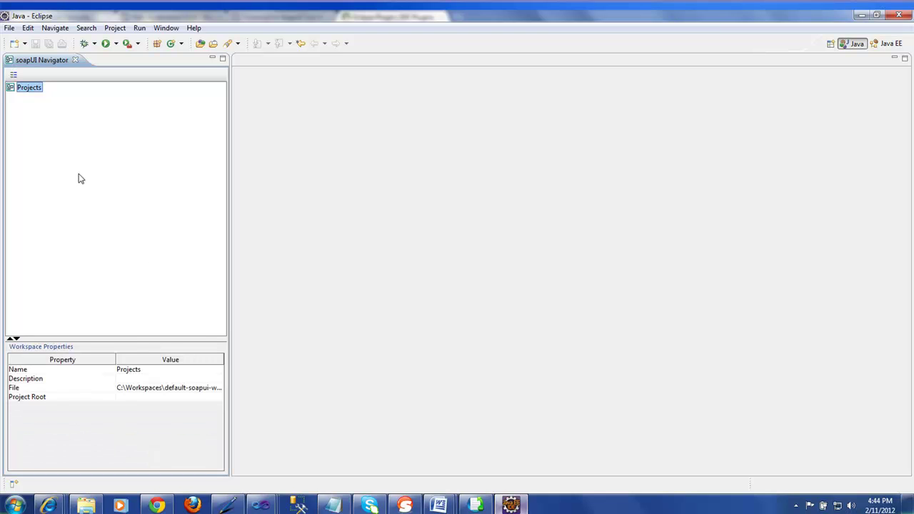
right_click(31, 91)
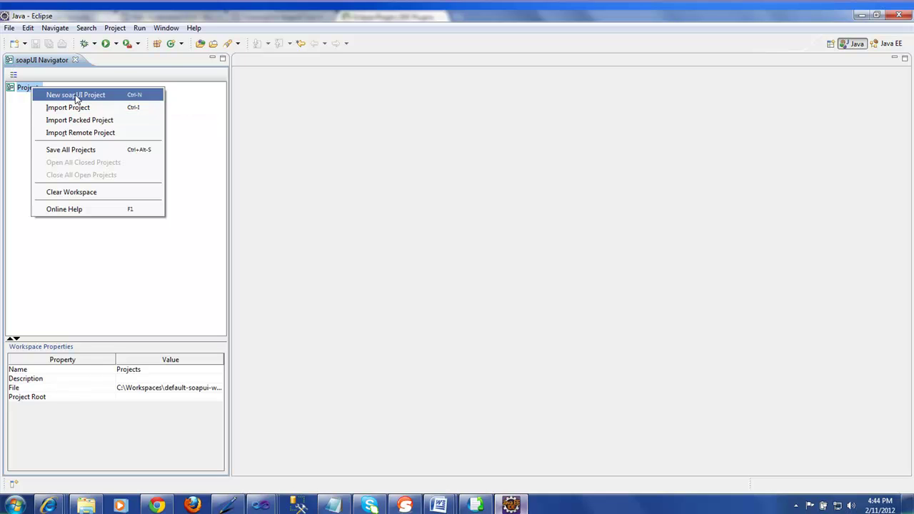
Step: Start a New soapUI Project and place the cursor in its Initial WSDL/WADL field
click(77, 96)
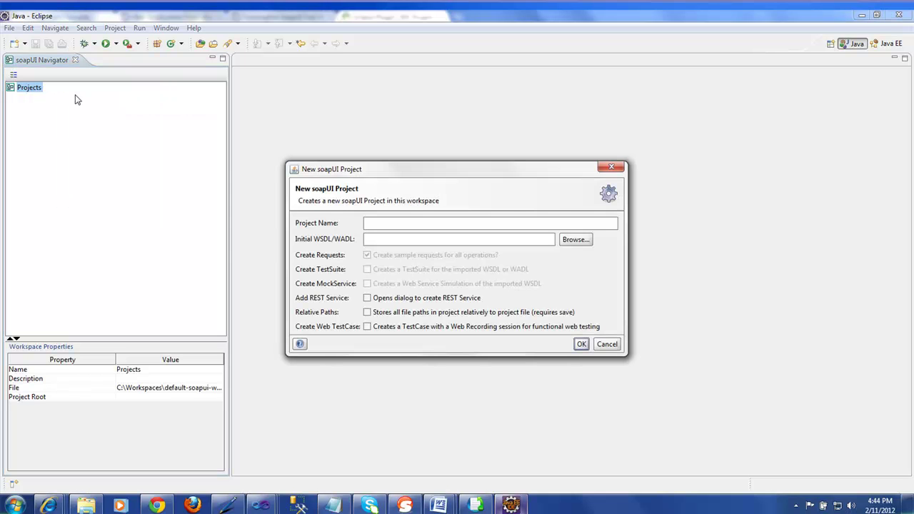
click(395, 244)
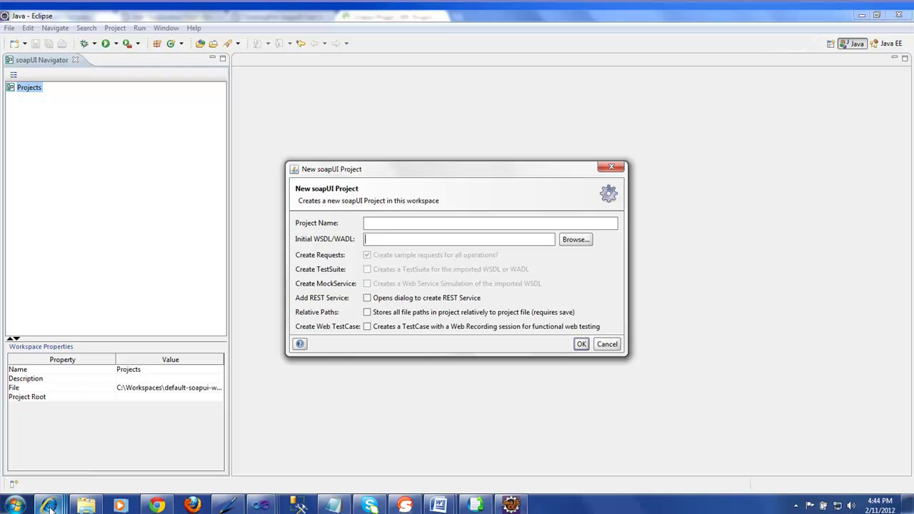
mouse_move(50, 507)
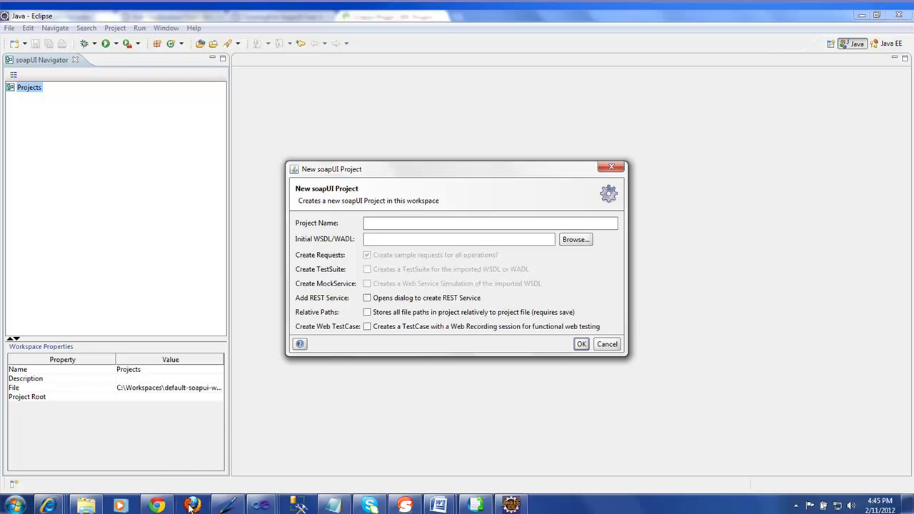
mouse_move(163, 507)
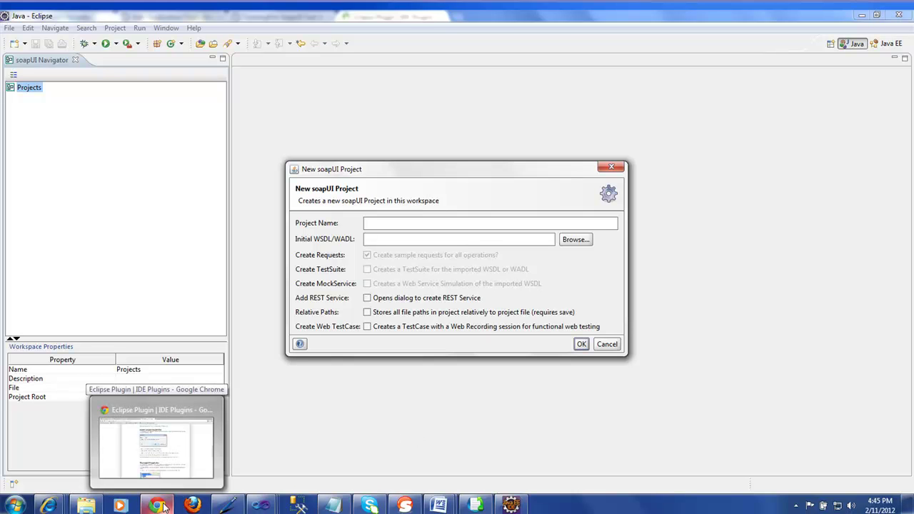
Step: Copy the TrainingRite SoapUI Test Web Service URL from Chrome and return to the project dialog
click(163, 507)
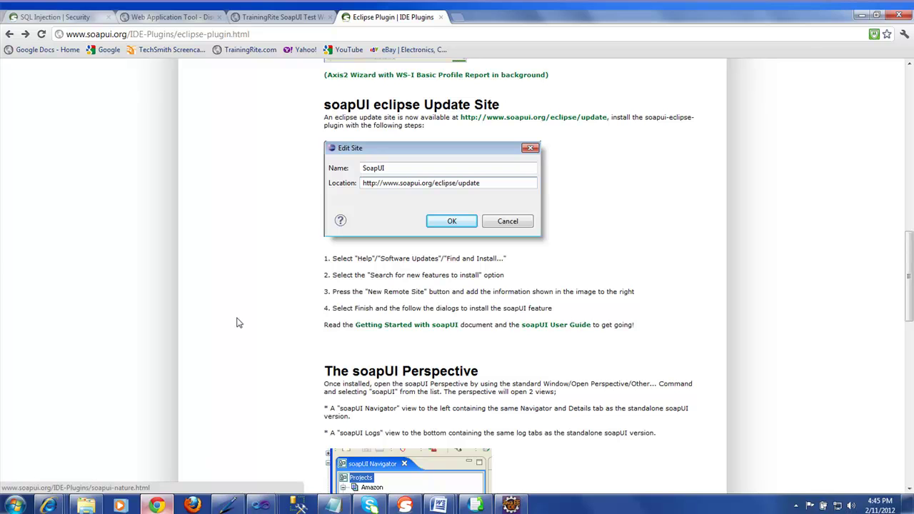
click(272, 17)
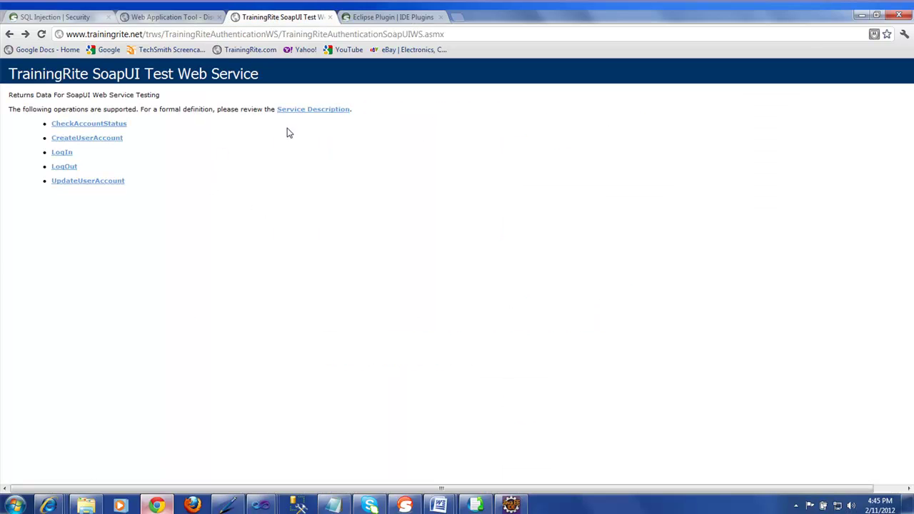
click(461, 36)
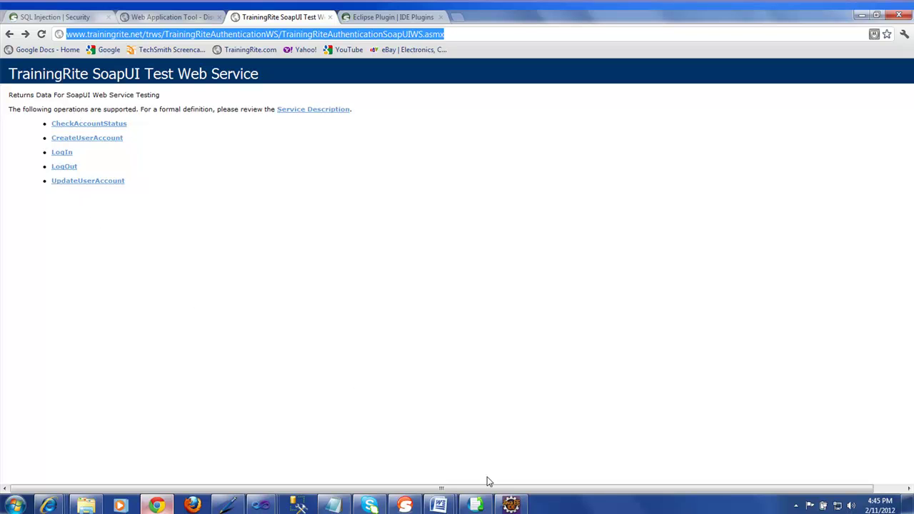
click(510, 504)
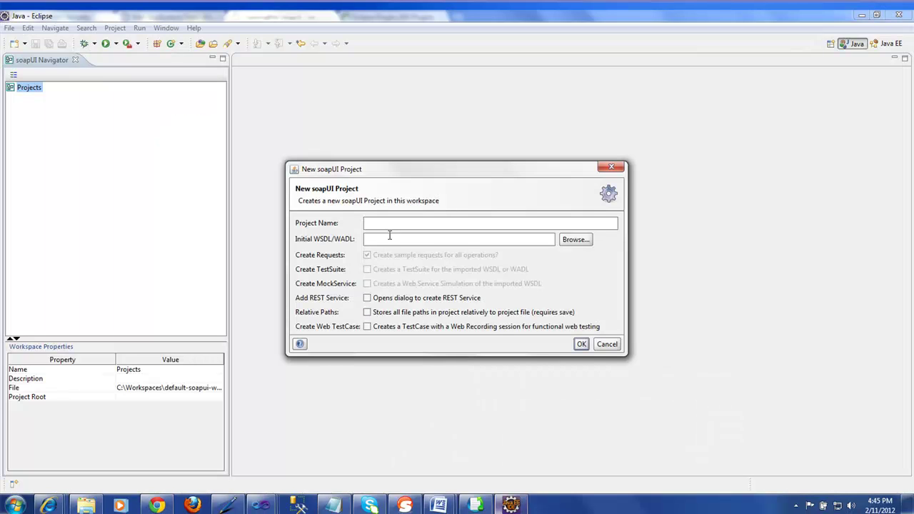
Step: Paste the service URL plus '?WSDL' as Initial WSDL, create the project, and widen the Navigator
click(389, 239)
key(ctrl+v)
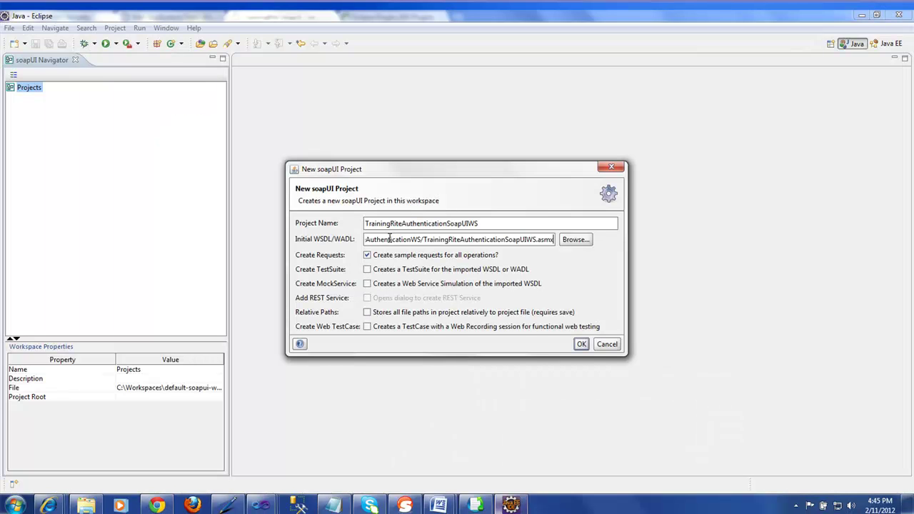
text(?)
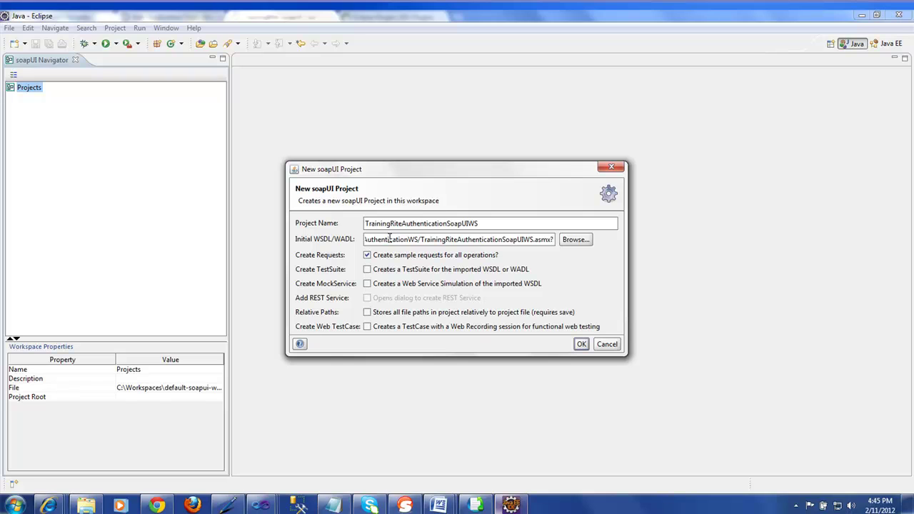
text(WSDL)
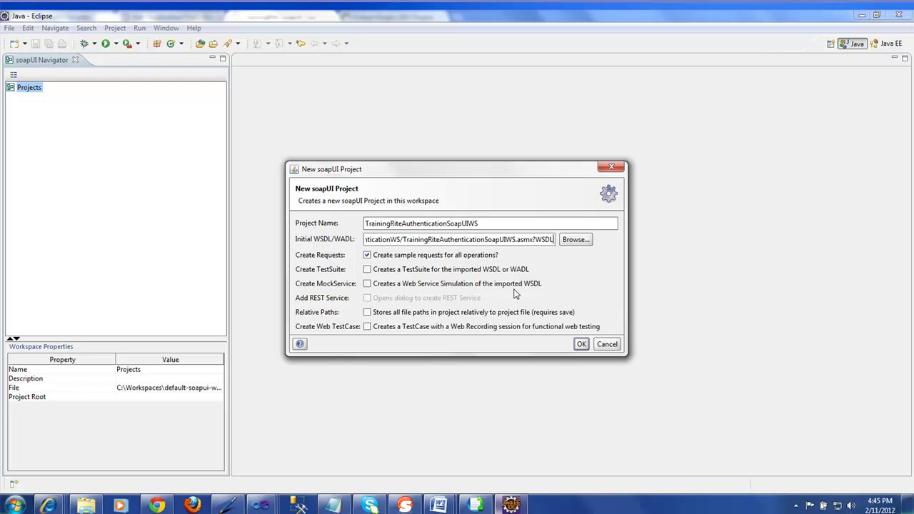
click(581, 344)
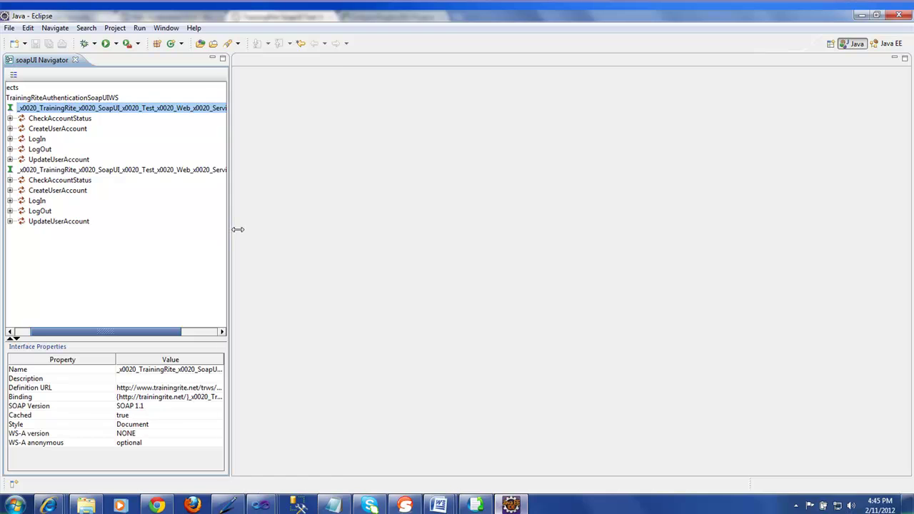
drag(229, 228, 341, 238)
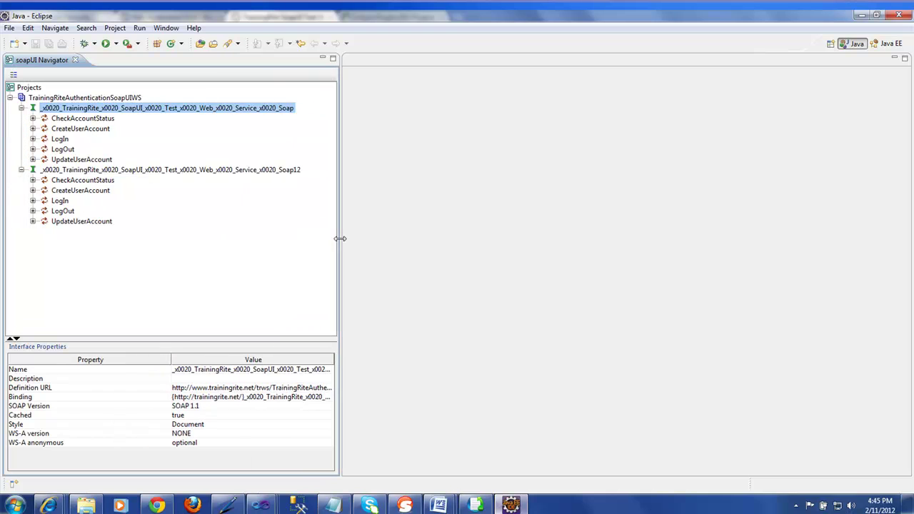
Step: Collapse both interfaces and remove the Soap12 interface from the project
click(22, 170)
click(22, 108)
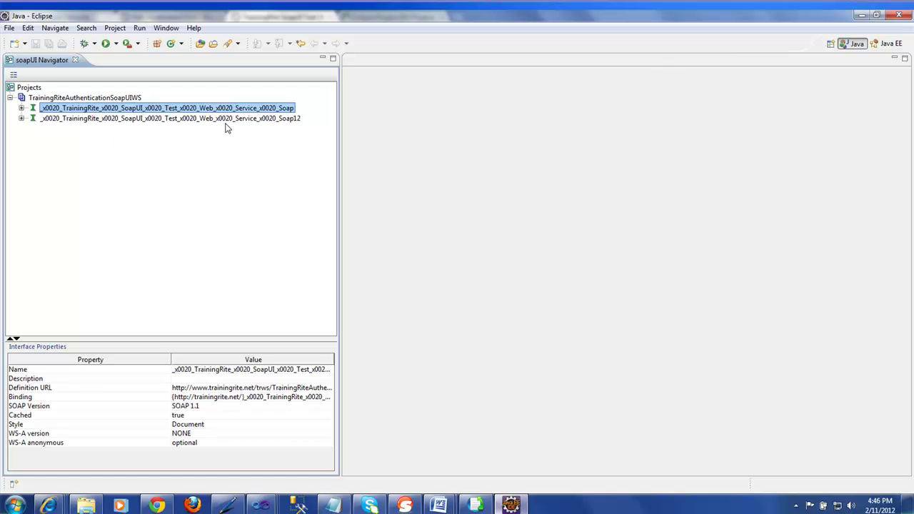
right_click(260, 122)
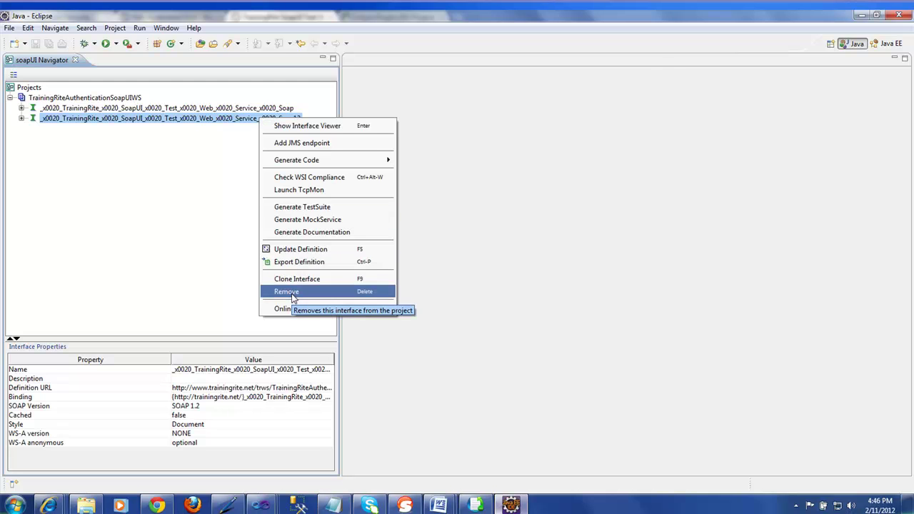
click(292, 294)
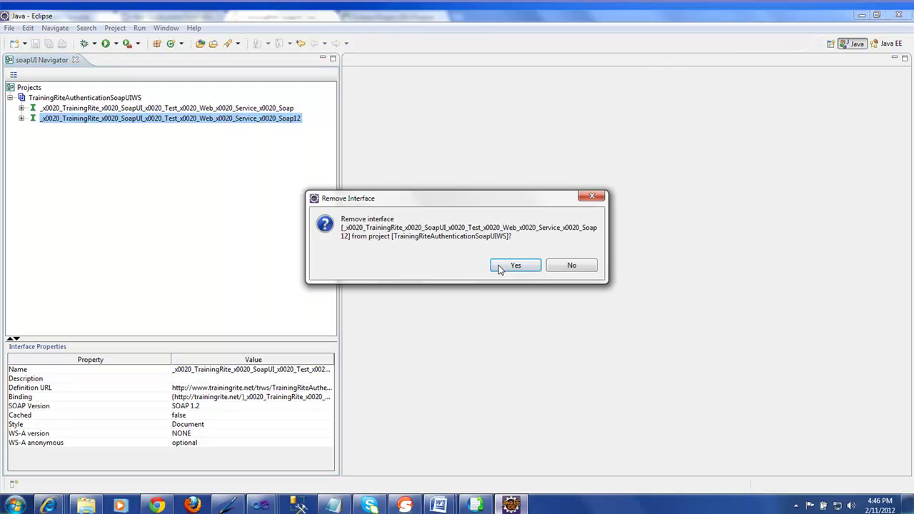
click(499, 269)
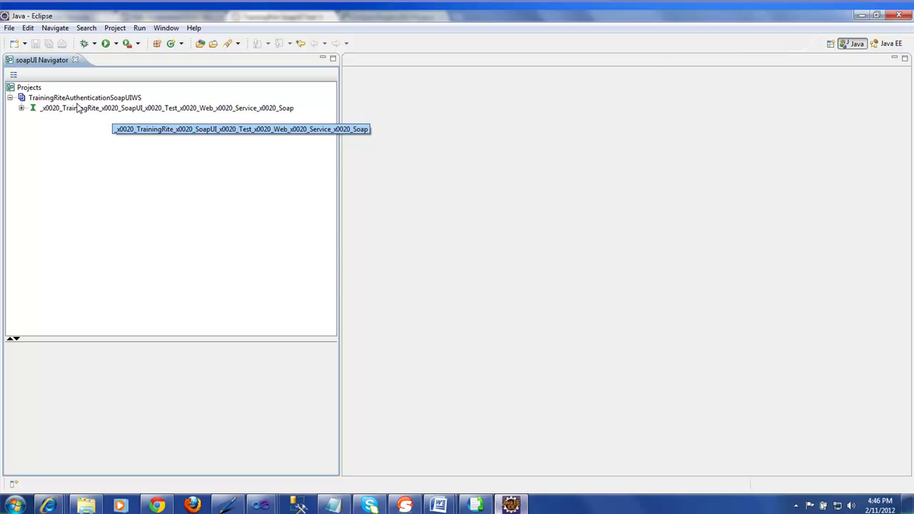
Step: Expand Soap > LogIn and open Request 1 in the editor
click(21, 109)
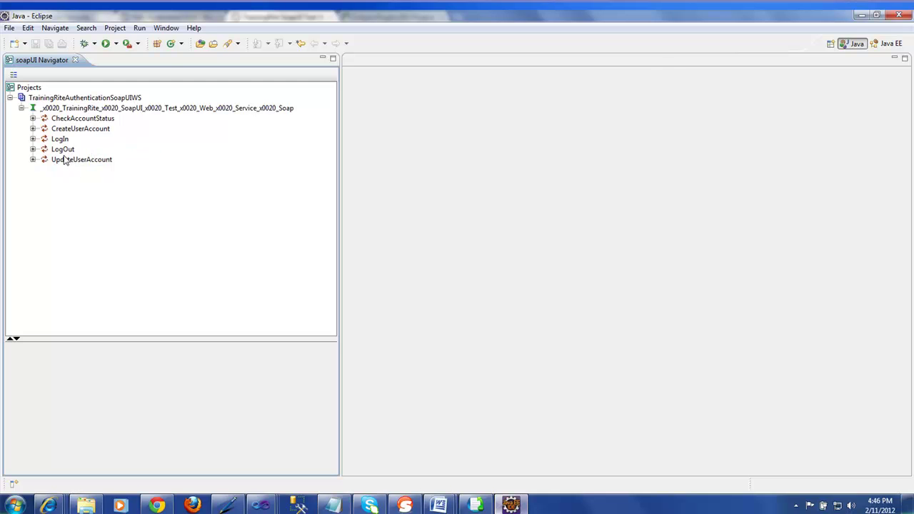
click(33, 140)
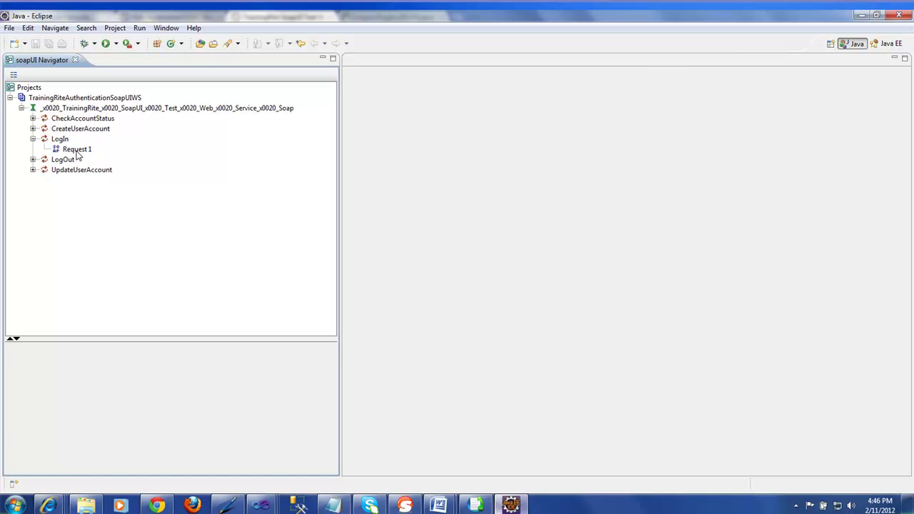
click(77, 151)
double_click(76, 152)
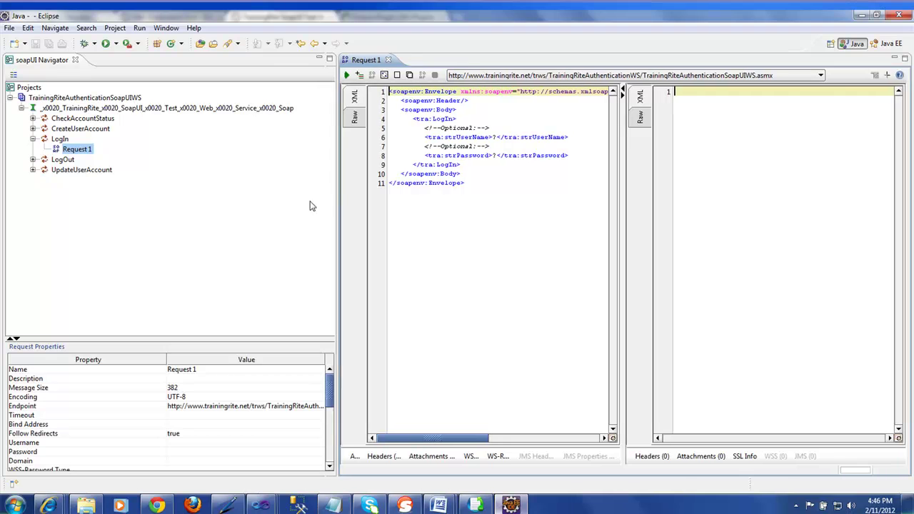
Step: Widen the Request 1 editor pane, glance at the Raw view, and return to the XML view
drag(340, 200, 258, 199)
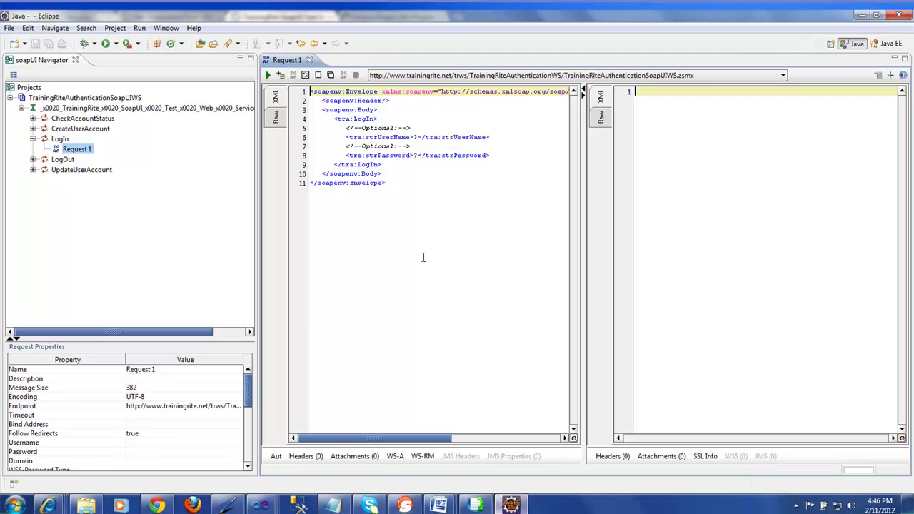
click(277, 118)
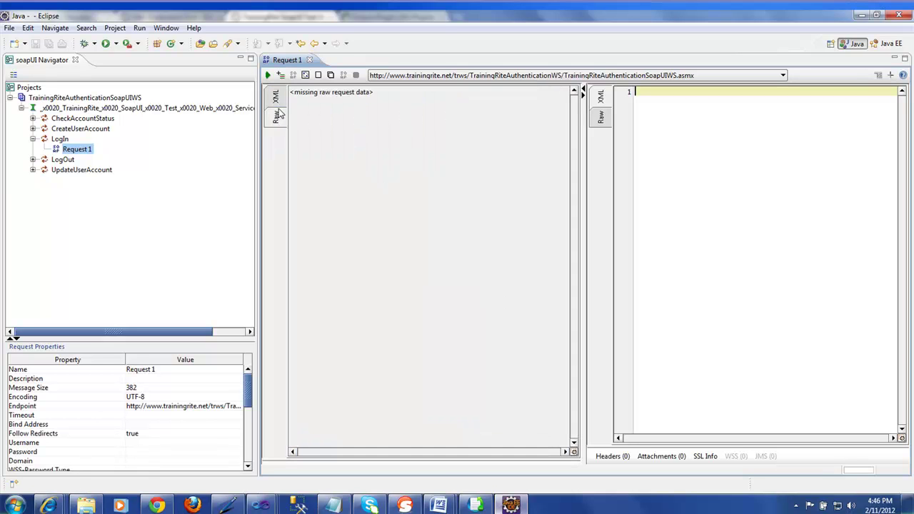
click(278, 98)
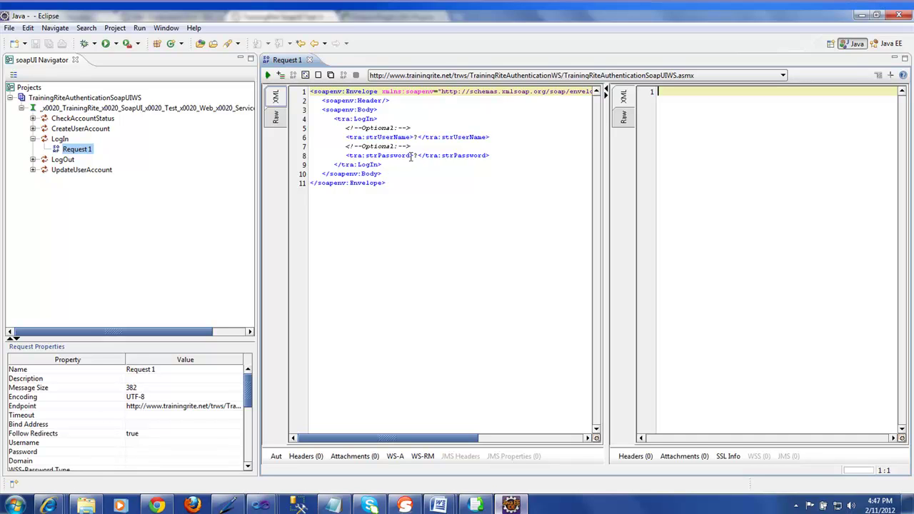
Step: Replace the ? placeholders in strUserName and strPassword with the trainer username and account password
click(418, 137)
key(BackSpace)
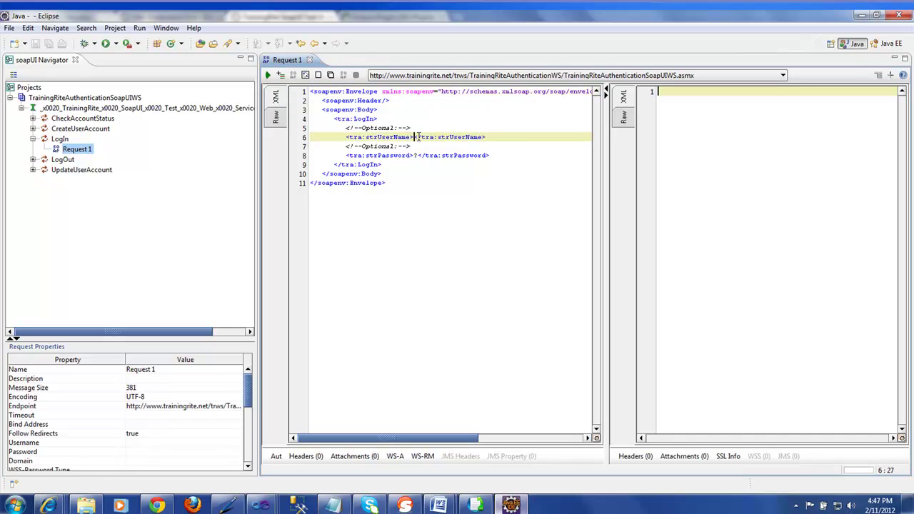
text(Irf)
text(an)
text(Soap)
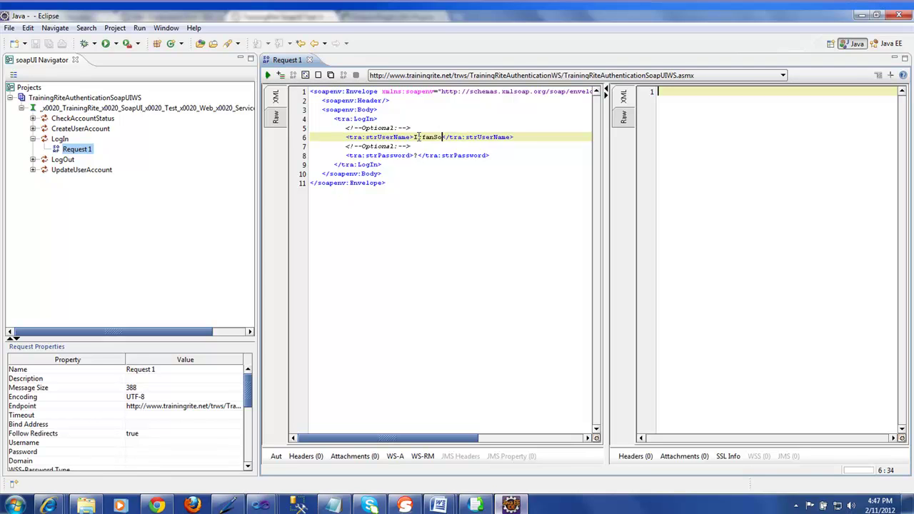
text(UITrain)
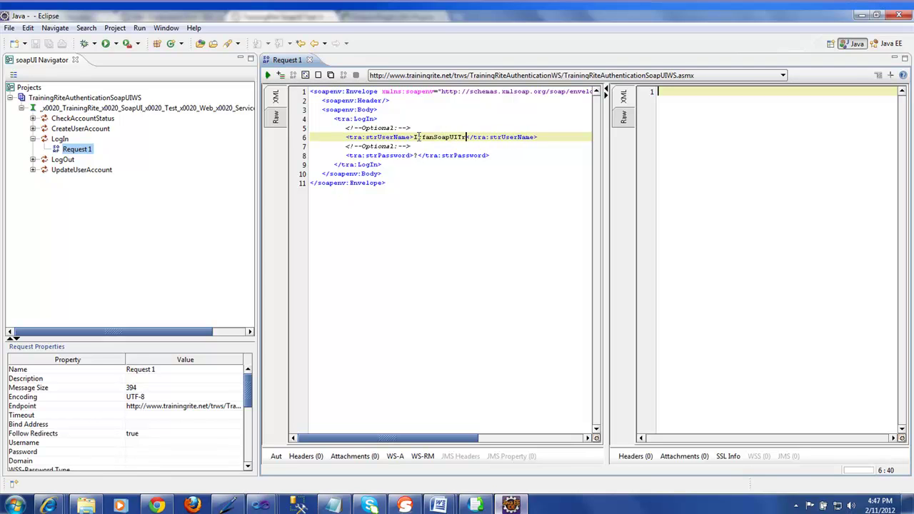
text(er)
click(419, 156)
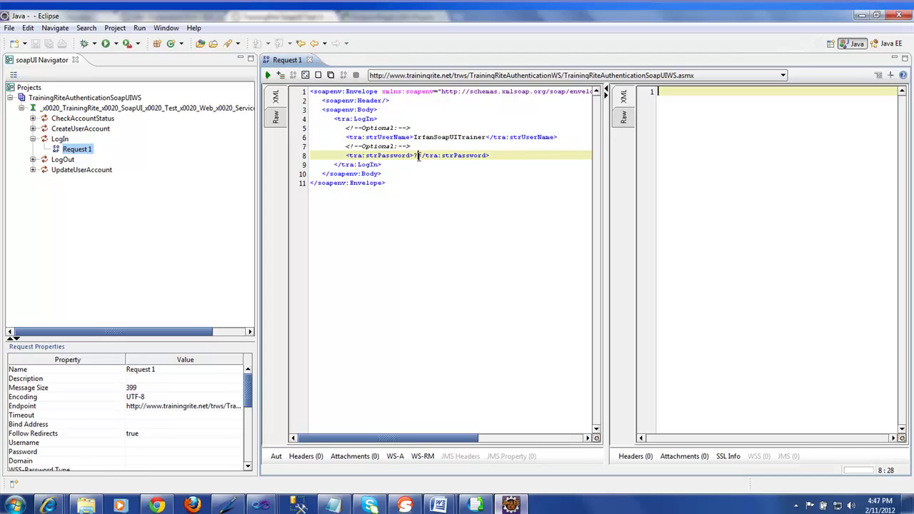
key(BackSpace)
text(TrainingRite)
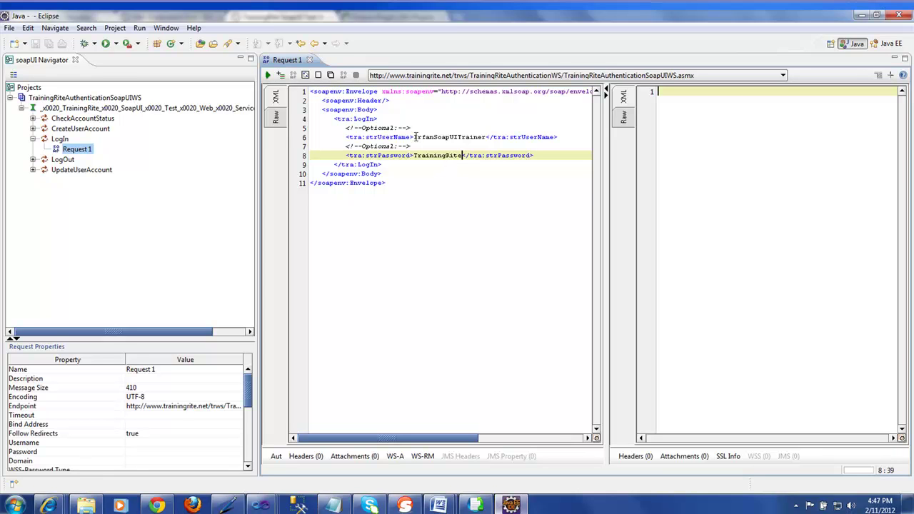
drag(414, 136, 414, 155)
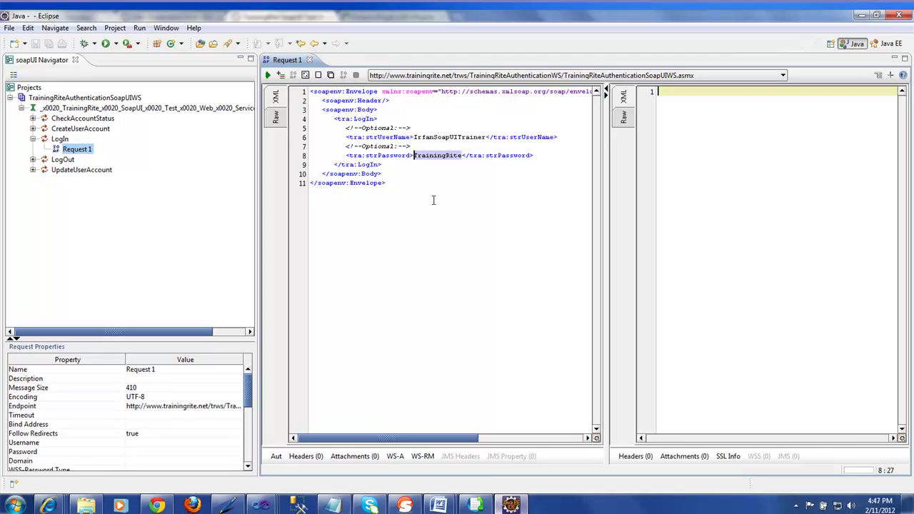
click(380, 137)
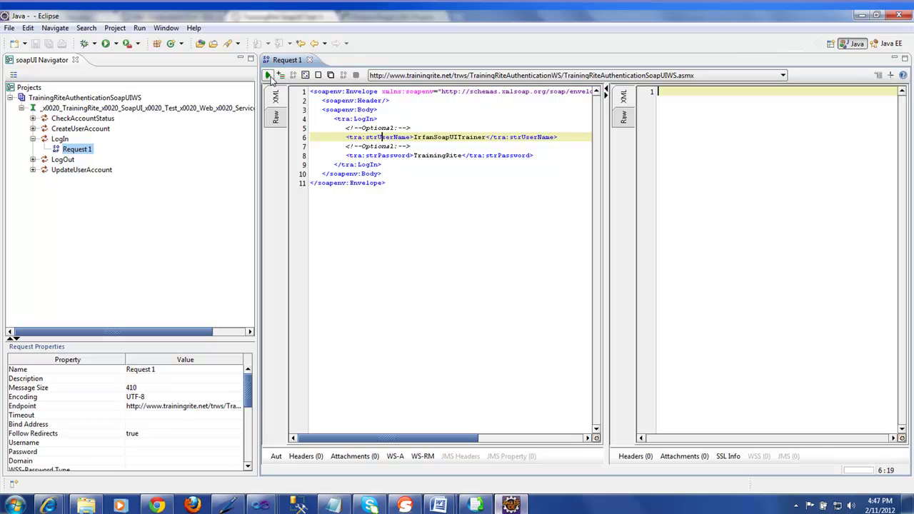
Step: Submit the LogIn request and check the numeric LogInResult in the response
click(269, 75)
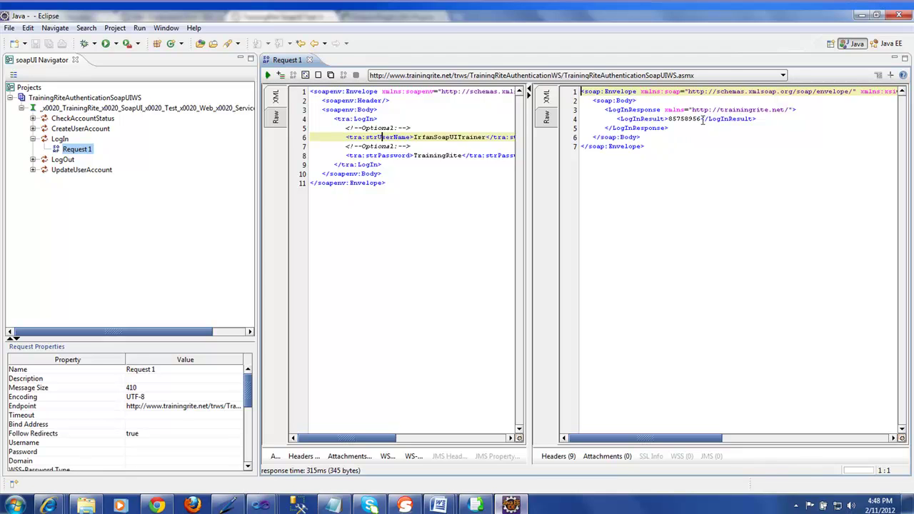
drag(702, 118, 669, 118)
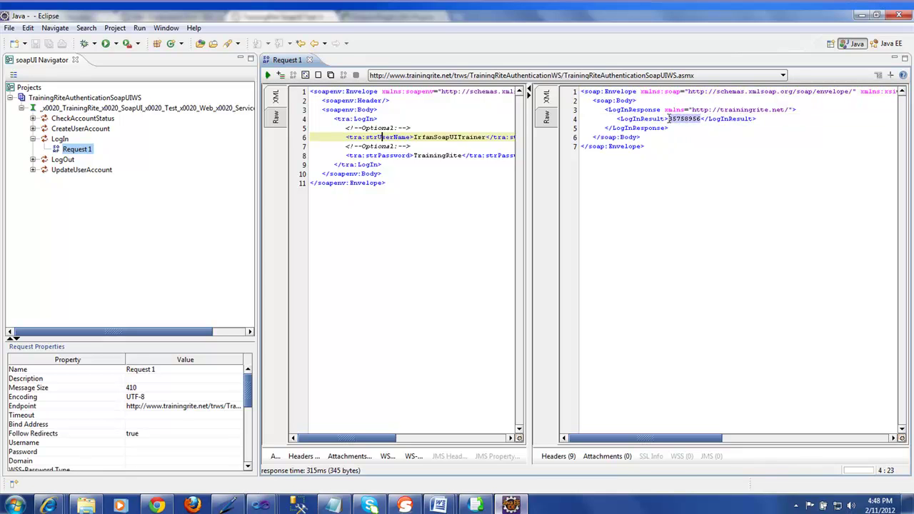
click(690, 168)
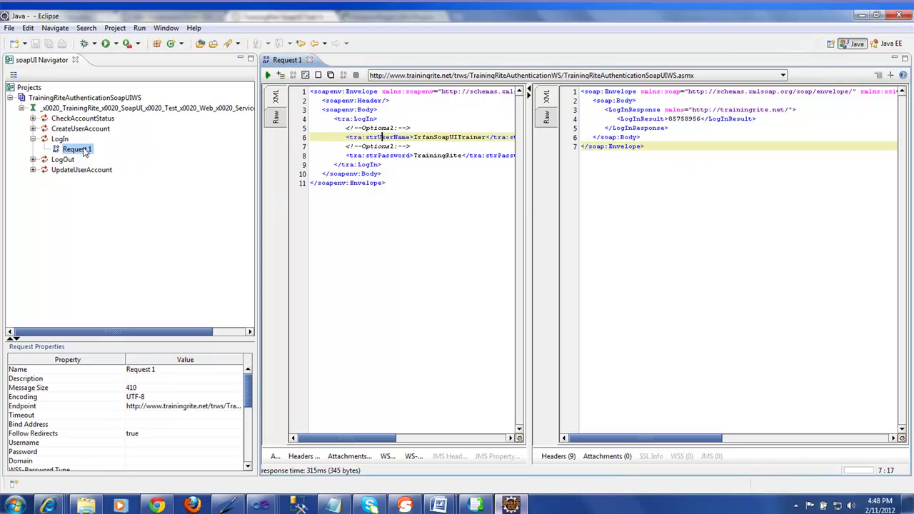
Step: Review the endpoint list unchanged, then collapse the LogIn operation and interface node
click(405, 76)
click(411, 88)
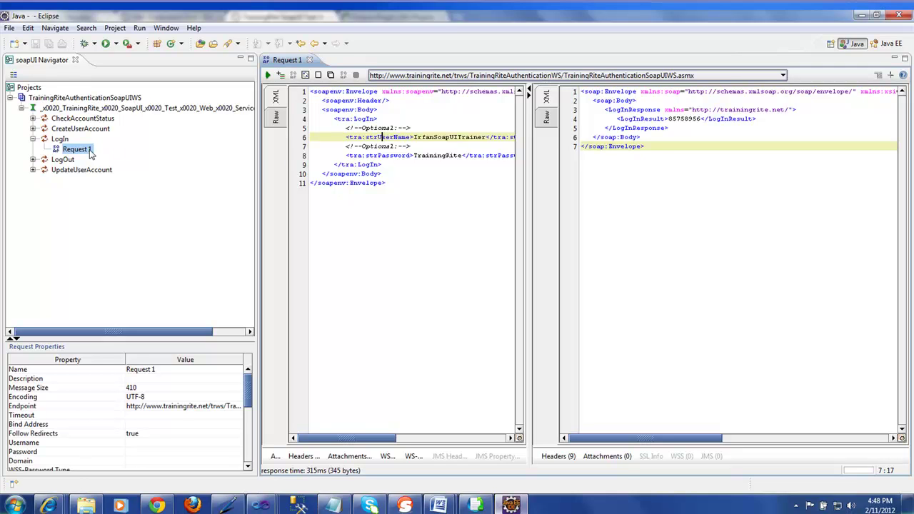
click(32, 139)
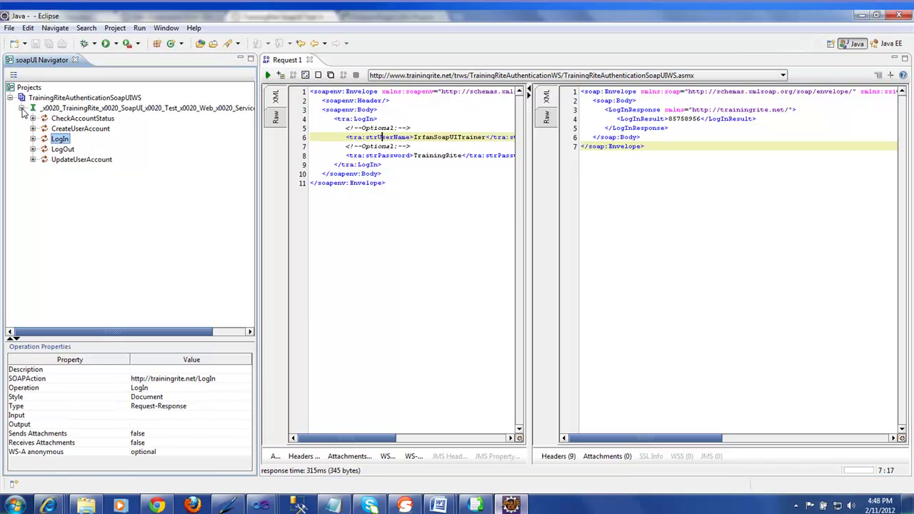
click(22, 109)
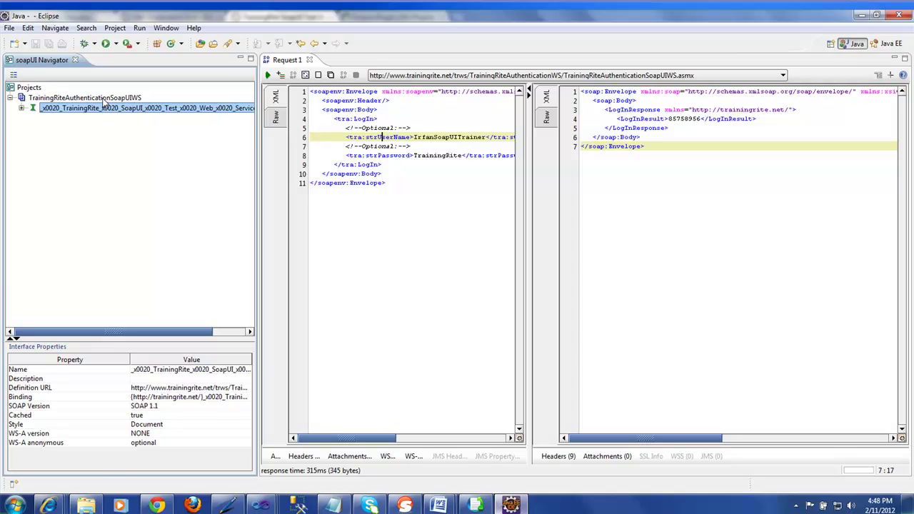
Step: Create a new test suite on the project named TrainingRite TestSuite
right_click(103, 100)
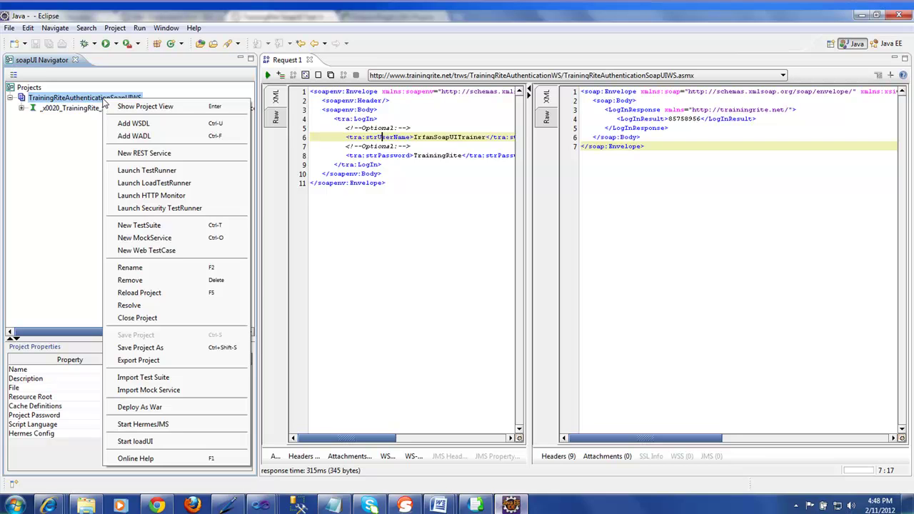
click(150, 227)
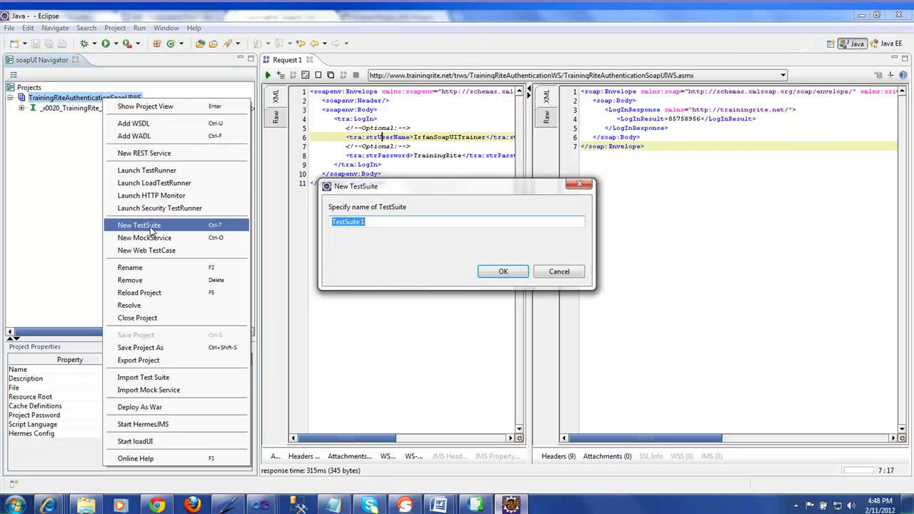
click(372, 224)
key(BackSpace)
key(BackSpace)
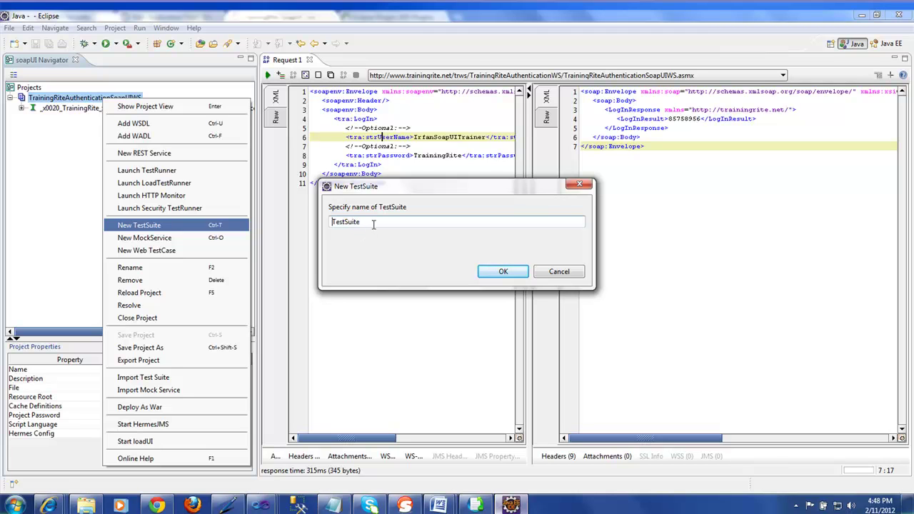
text(TrainingRite)
click(500, 271)
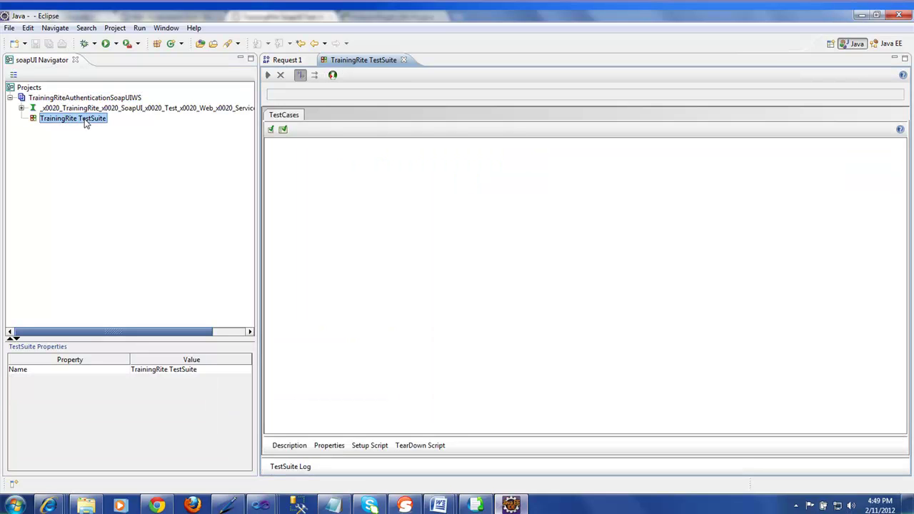
Step: Add test case AuthenticationTestCase to TrainingRite TestSuite and select its Test Steps node
right_click(85, 122)
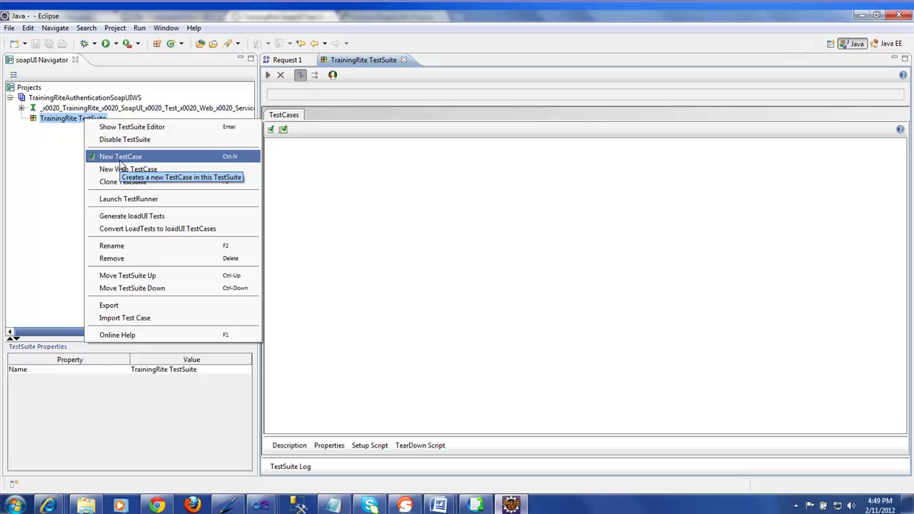
click(120, 160)
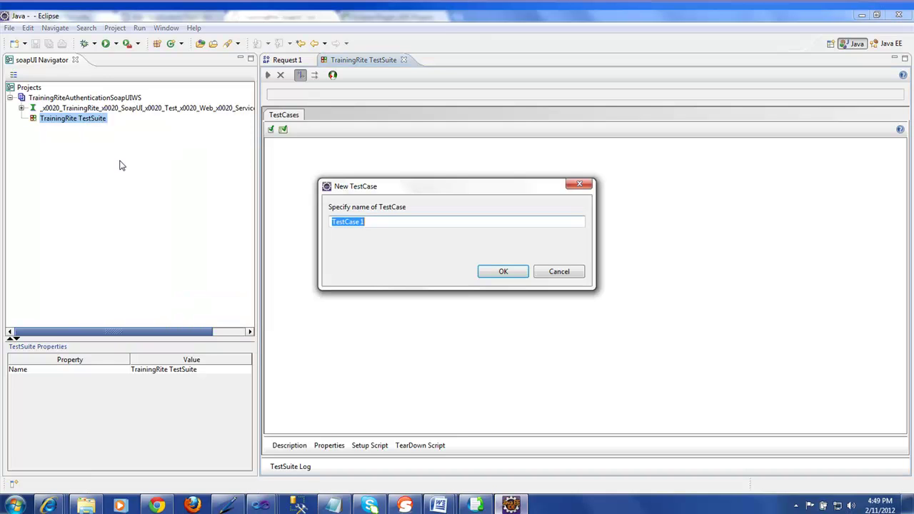
click(368, 221)
key(BackSpace)
key(BackSpace)
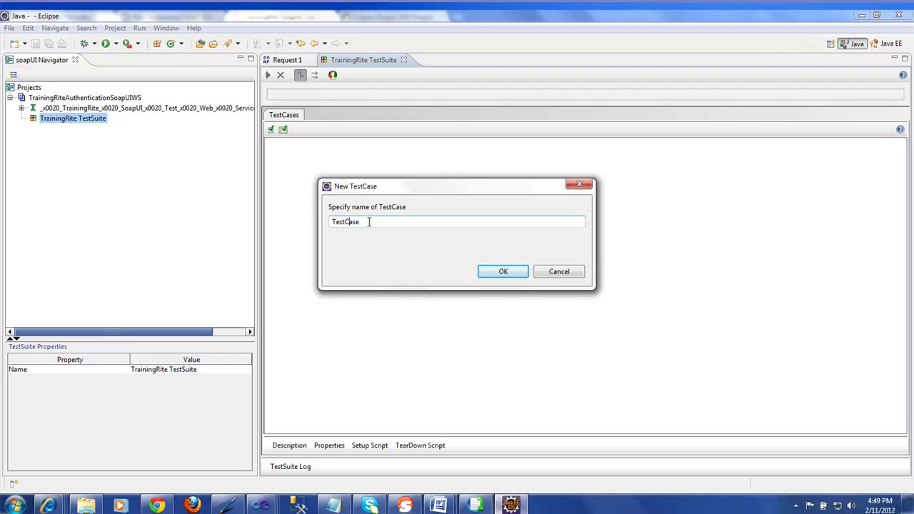
text(AuthenticationTest)
key(BackSpace)
key(BackSpace)
key(BackSpace)
key(BackSpace)
click(494, 273)
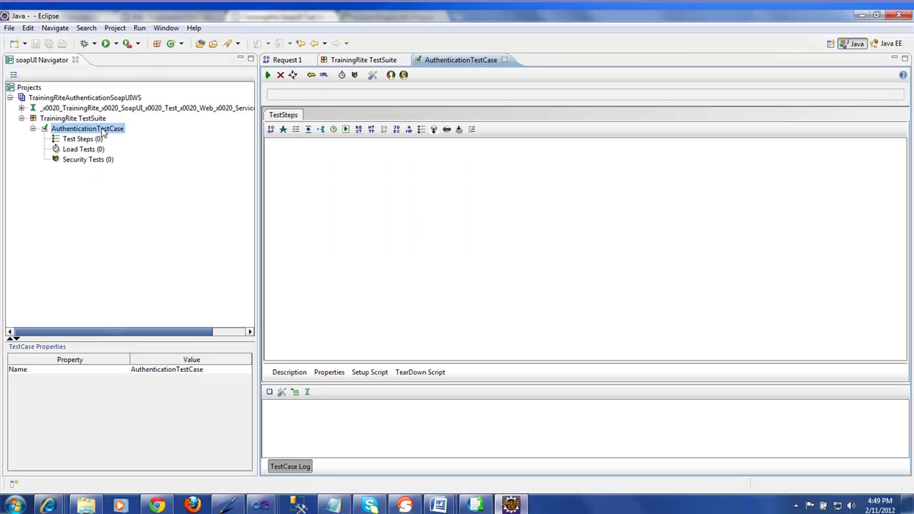
click(66, 142)
click(74, 152)
click(75, 161)
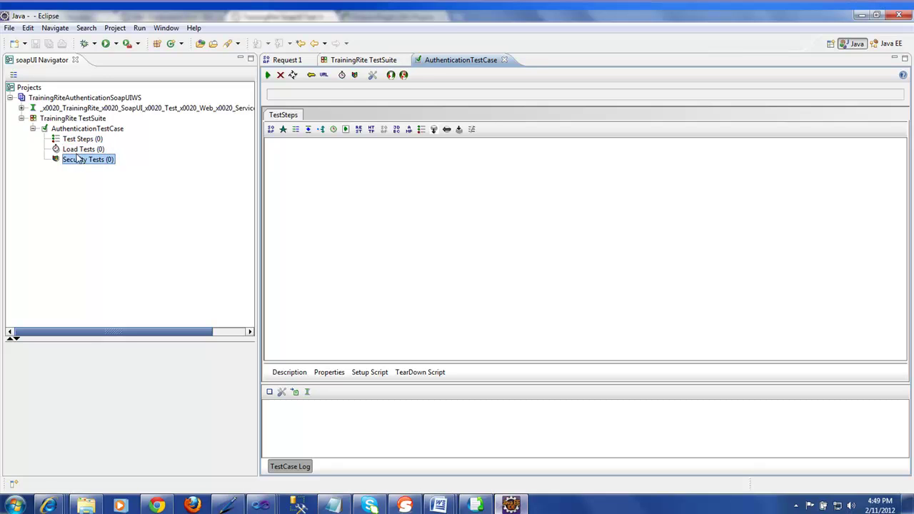
click(79, 140)
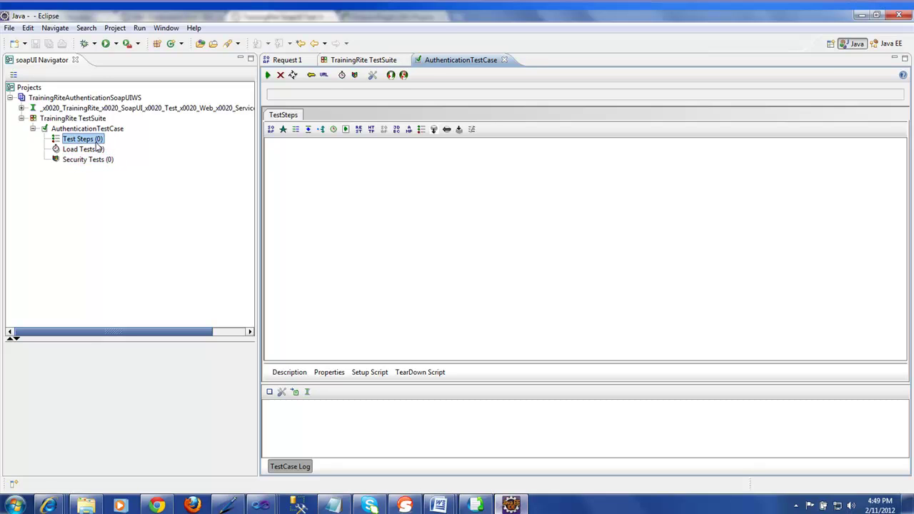
click(93, 152)
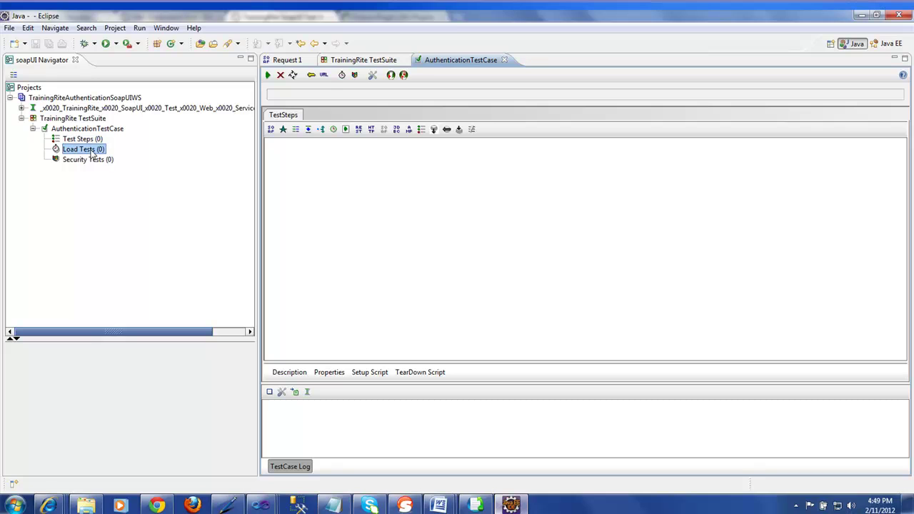
click(97, 163)
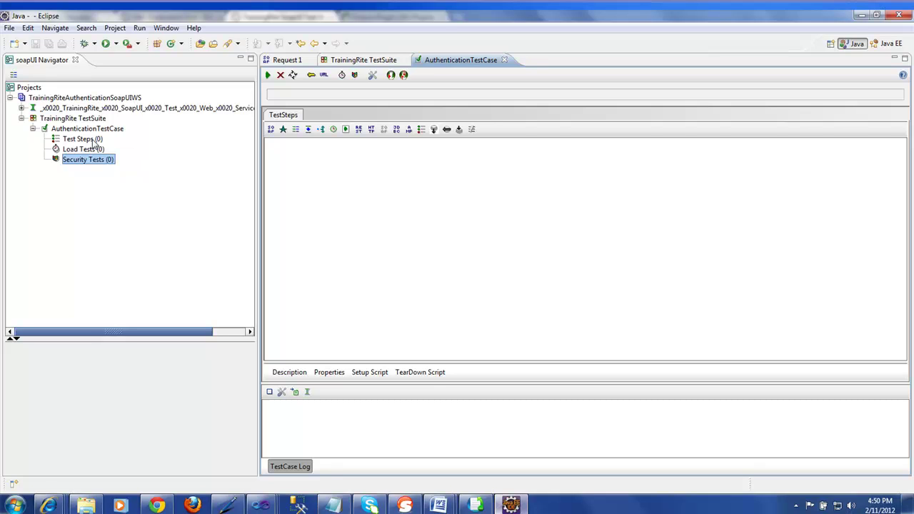
click(93, 140)
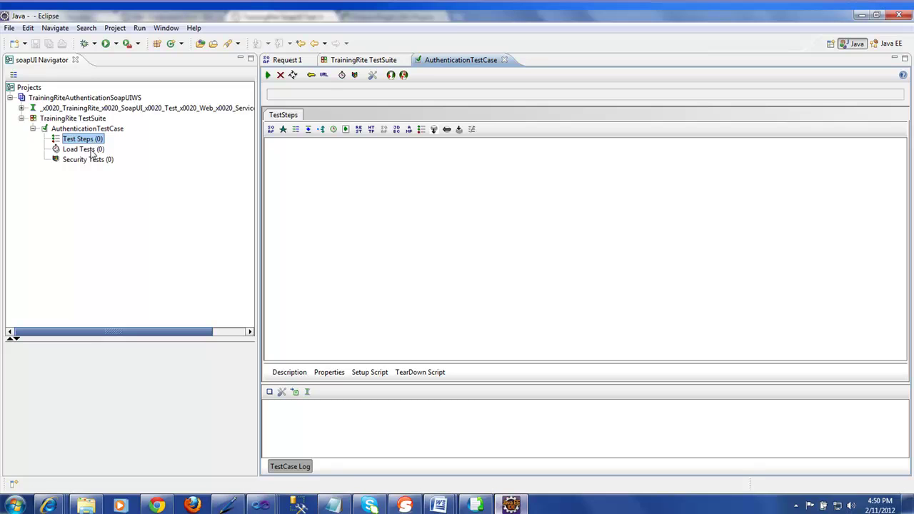
click(93, 150)
click(91, 161)
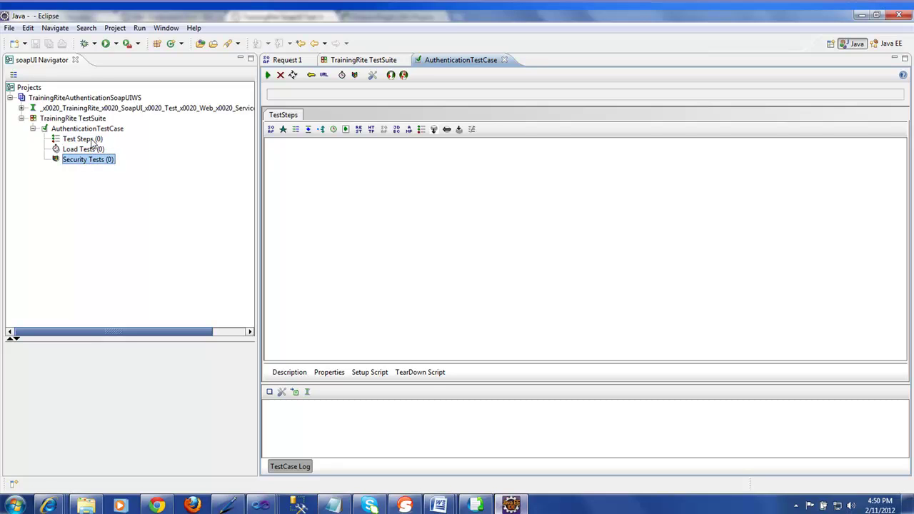
click(93, 140)
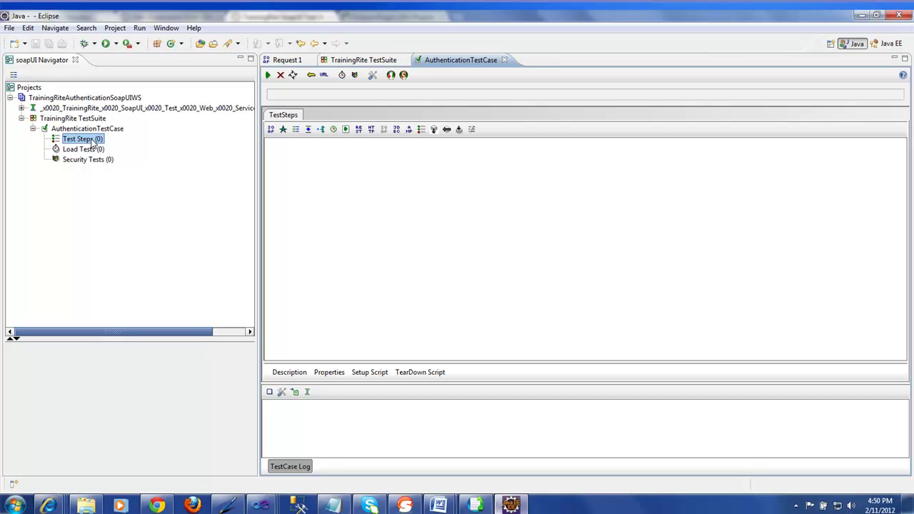
right_click(92, 142)
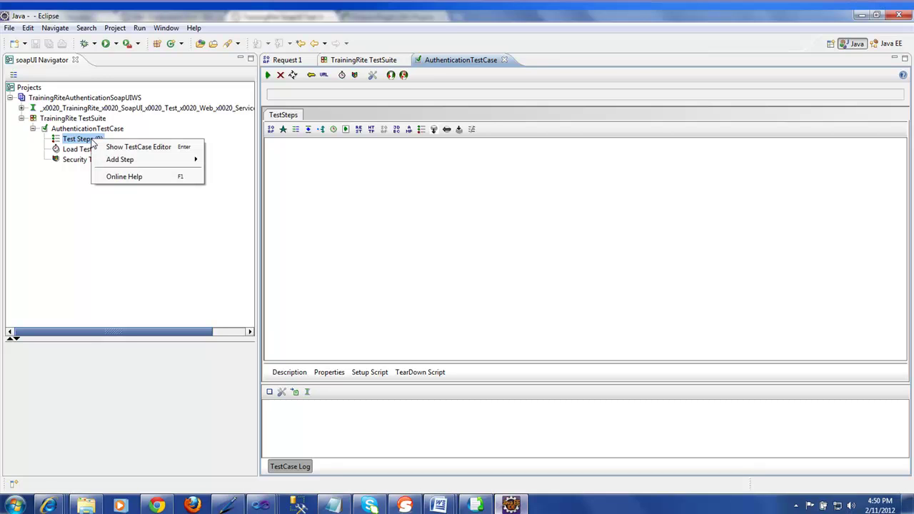
Step: Add a Test Request step under Test Steps, naming it LoginTest Request
mouse_move(136, 163)
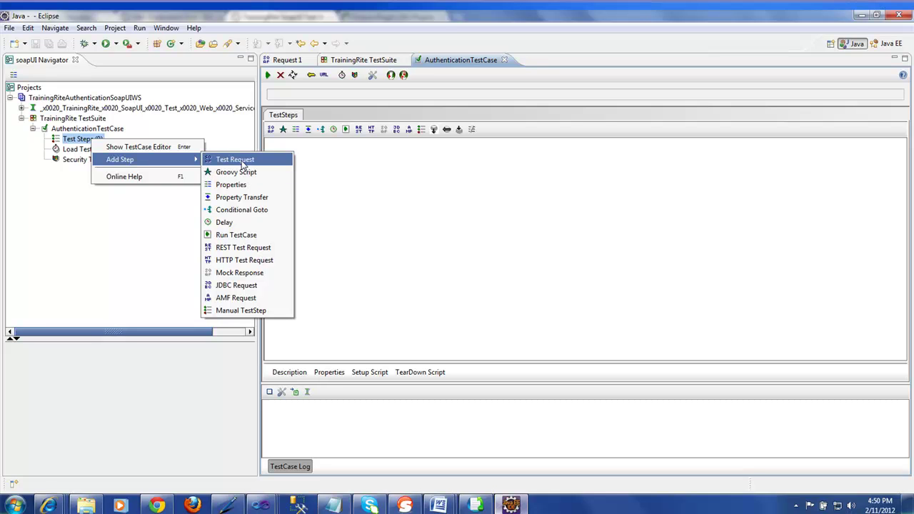
click(242, 161)
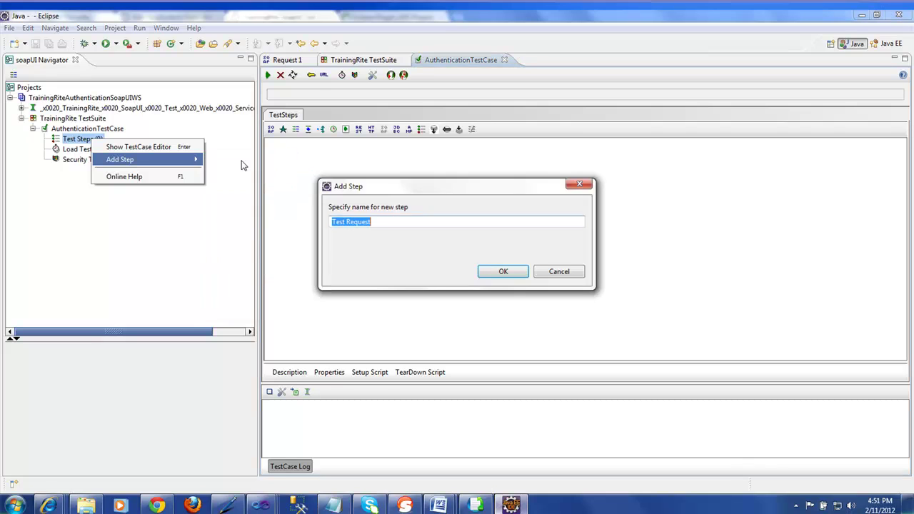
click(331, 221)
text(Logi)
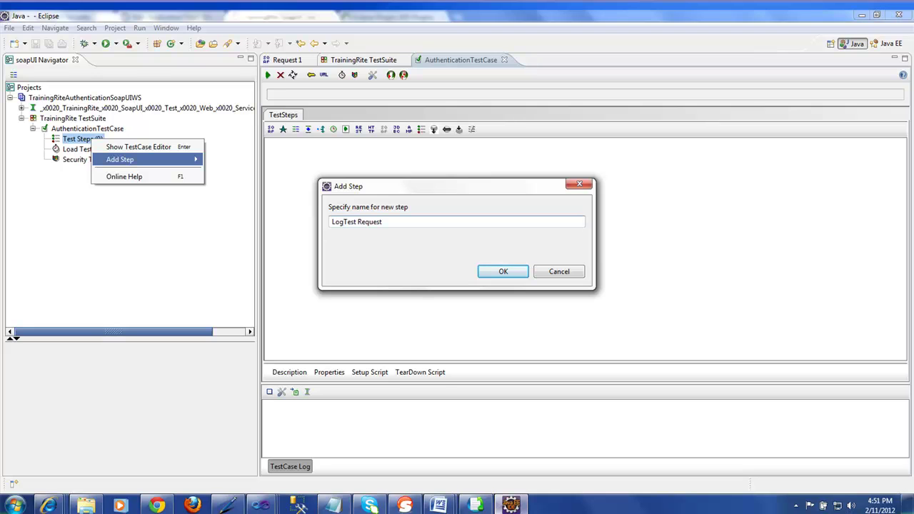
text(n)
click(502, 272)
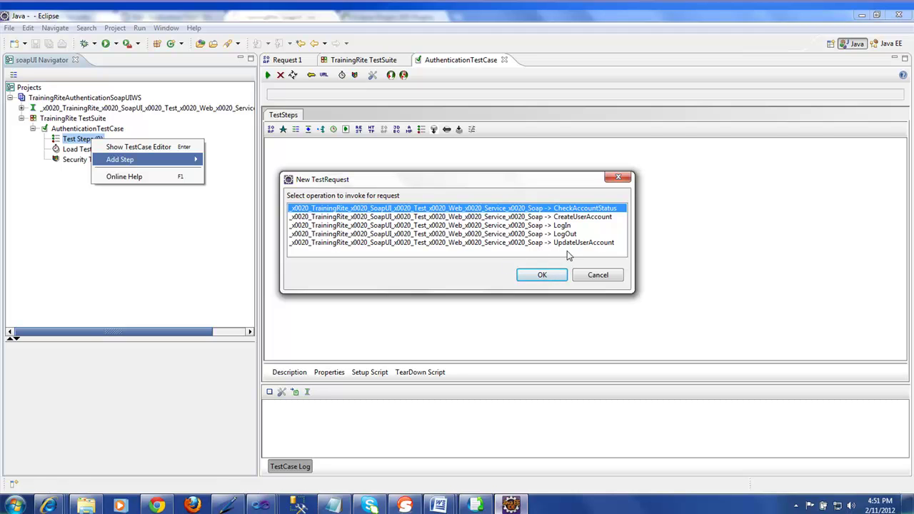
Step: Choose the LogIn operation for LoginTest Request and add the step to AuthenticationTestCase
click(558, 227)
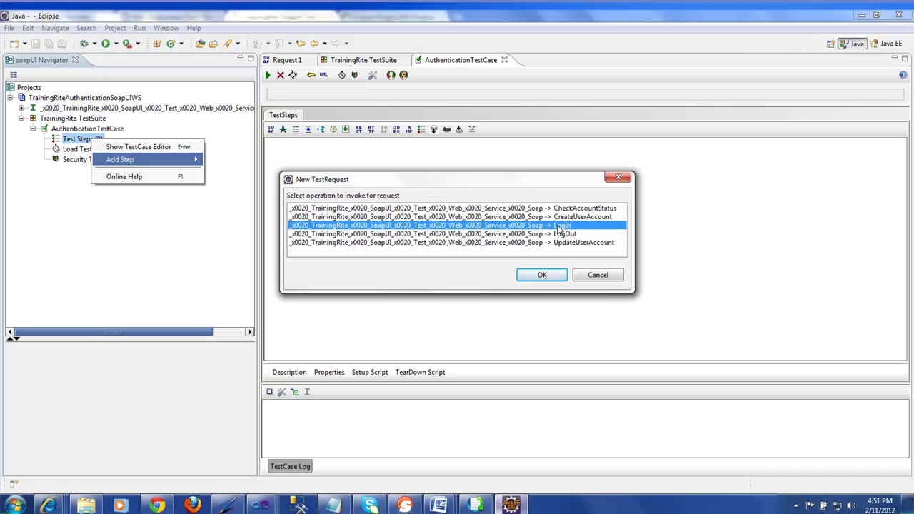
click(540, 217)
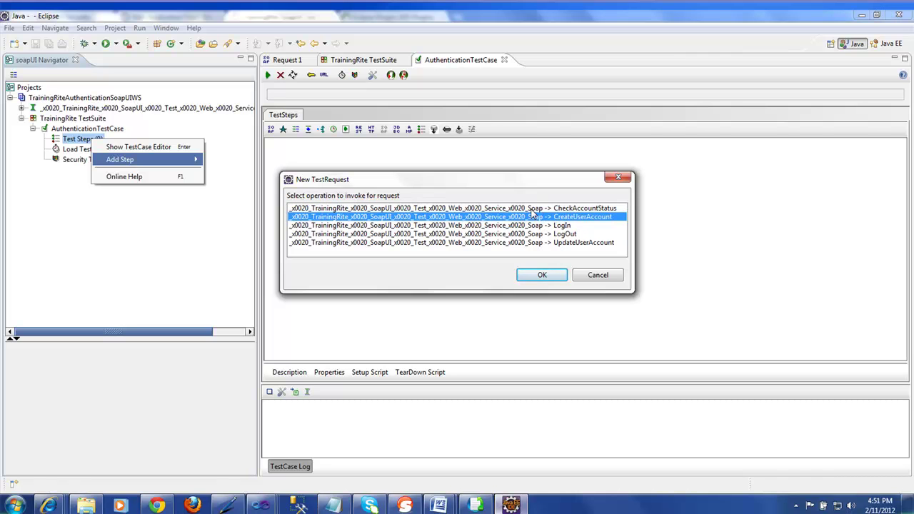
click(532, 209)
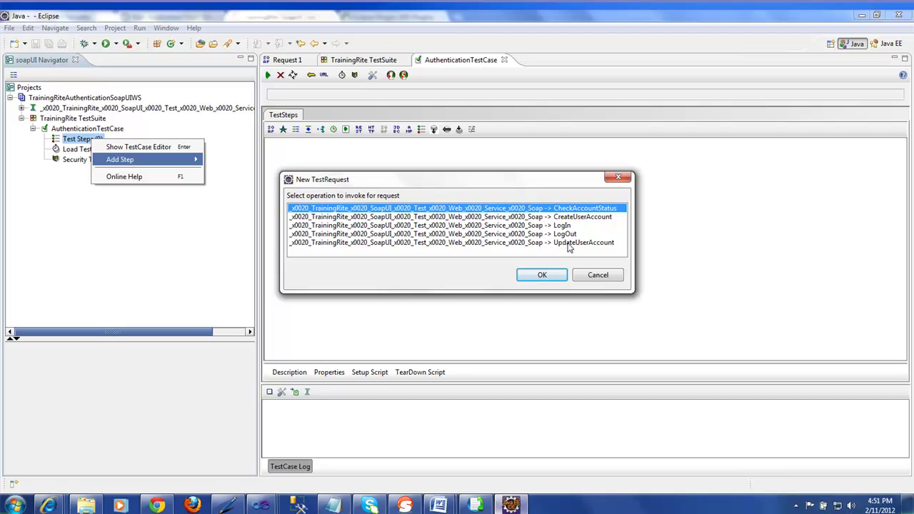
click(532, 226)
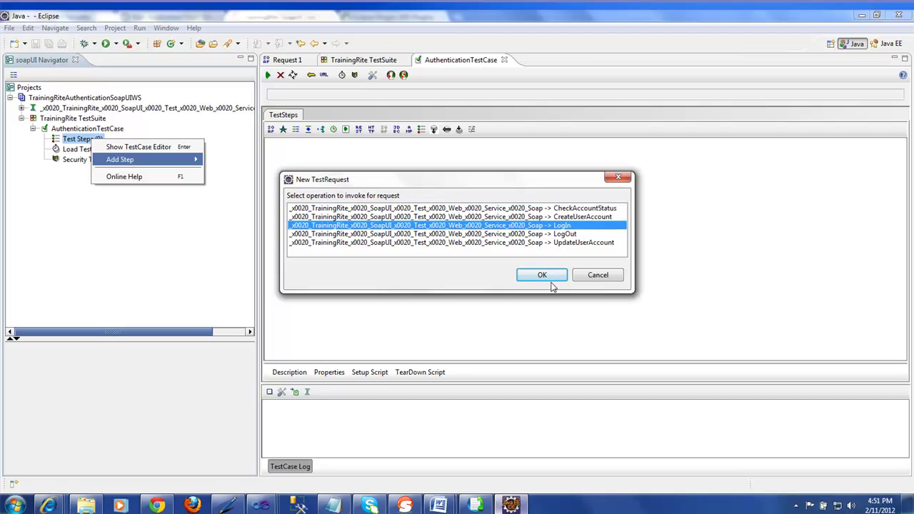
click(544, 275)
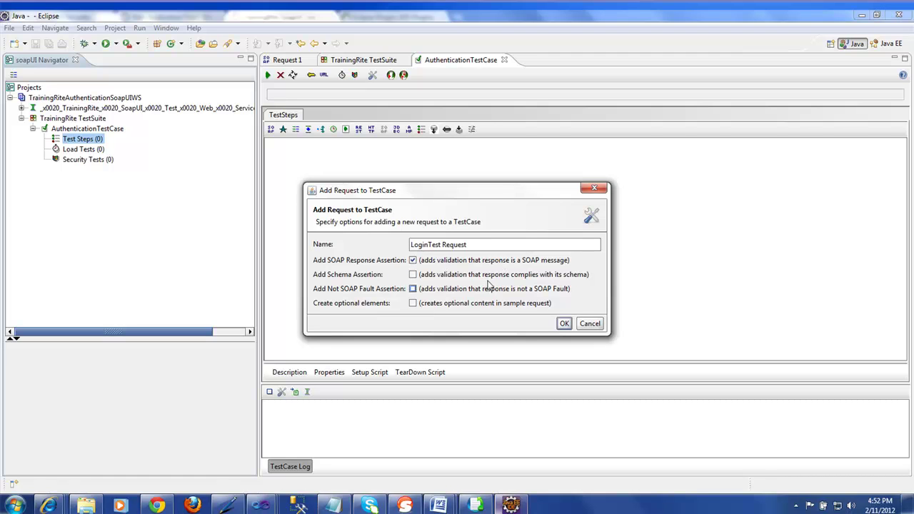
click(564, 324)
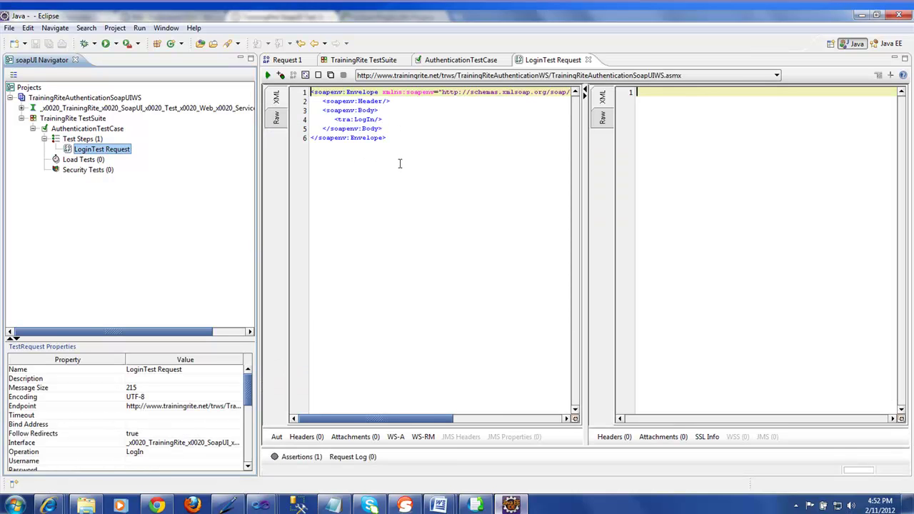
drag(394, 138, 312, 93)
click(362, 168)
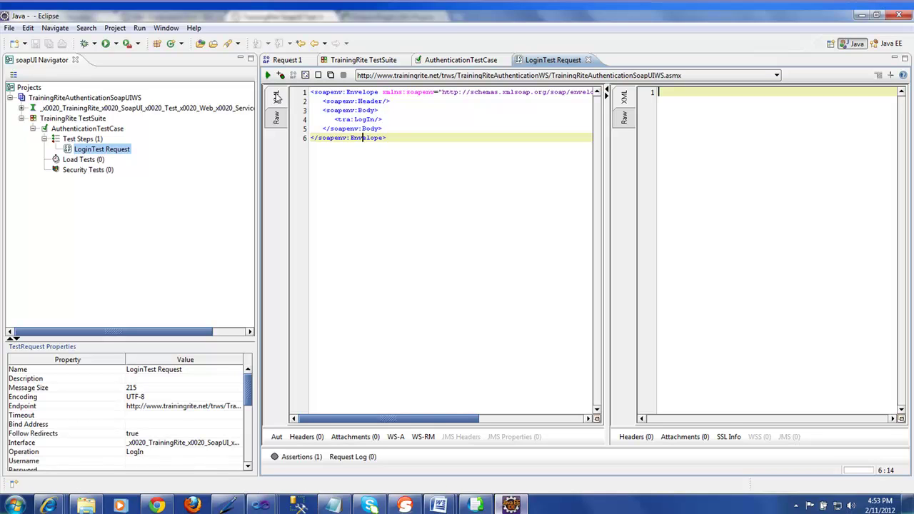
Step: Change the empty <tra:LogIn/> element into an opening <tra:LogIn> tag
click(278, 118)
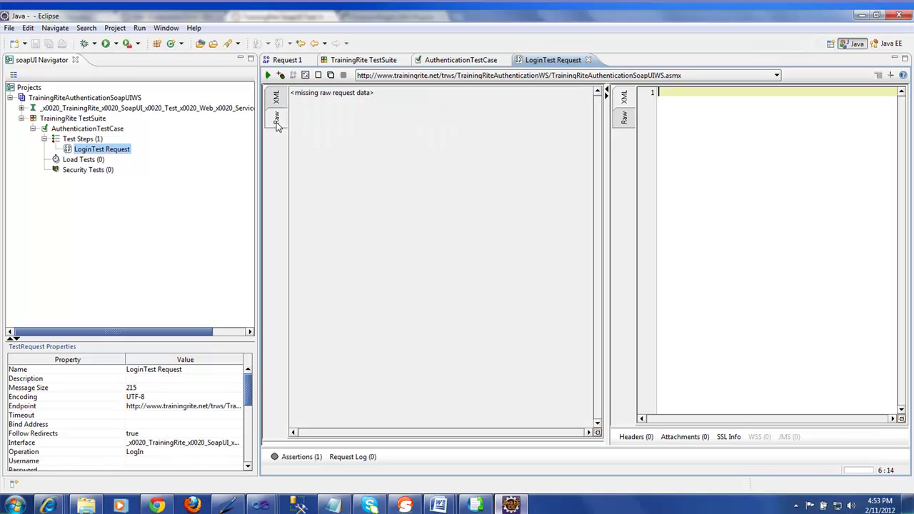
click(279, 104)
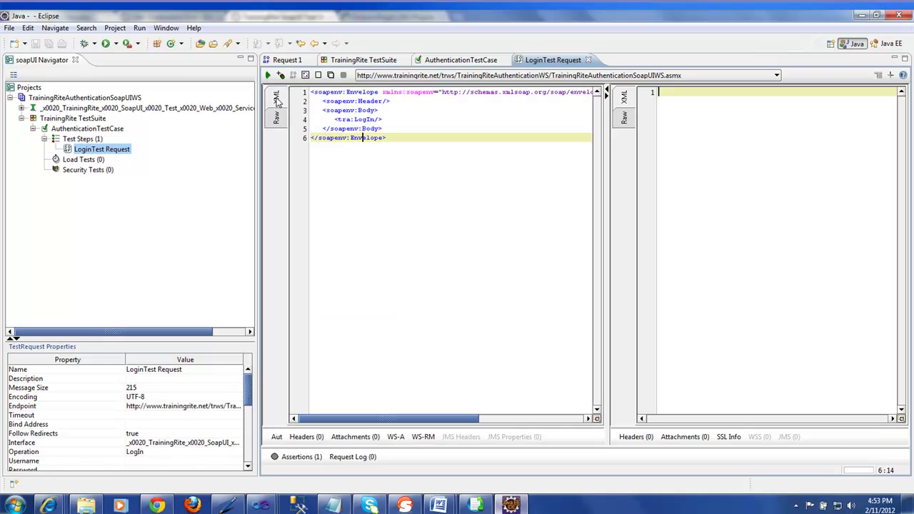
click(379, 120)
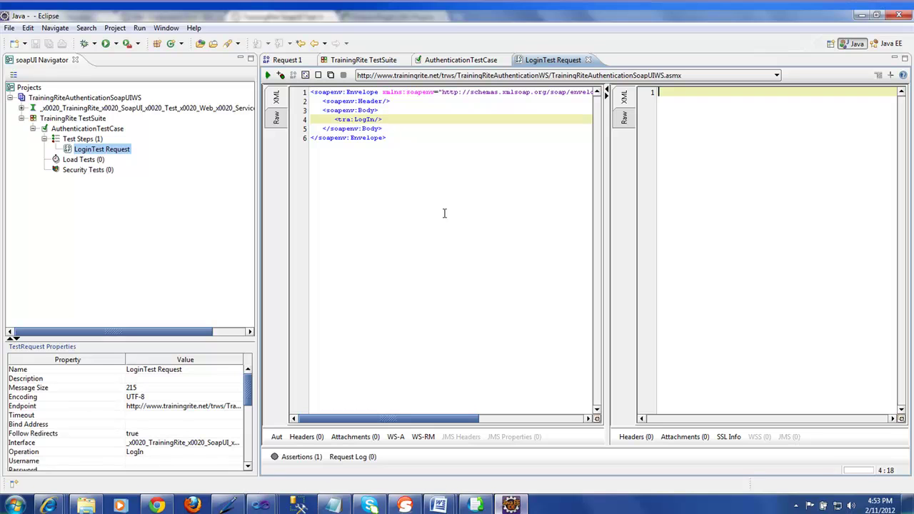
key(BackSpace)
key(Right)
Step: Expand the service interface and LogIn operation in the navigator to reveal Request 1
click(26, 113)
click(22, 109)
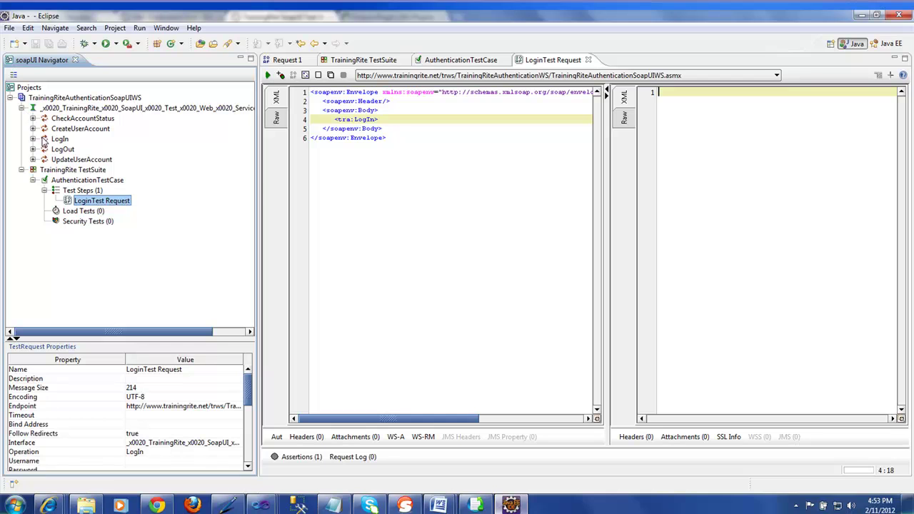
click(33, 139)
Step: Copy the username and password elements from Request 1 into the LoginTest Request body
double_click(72, 150)
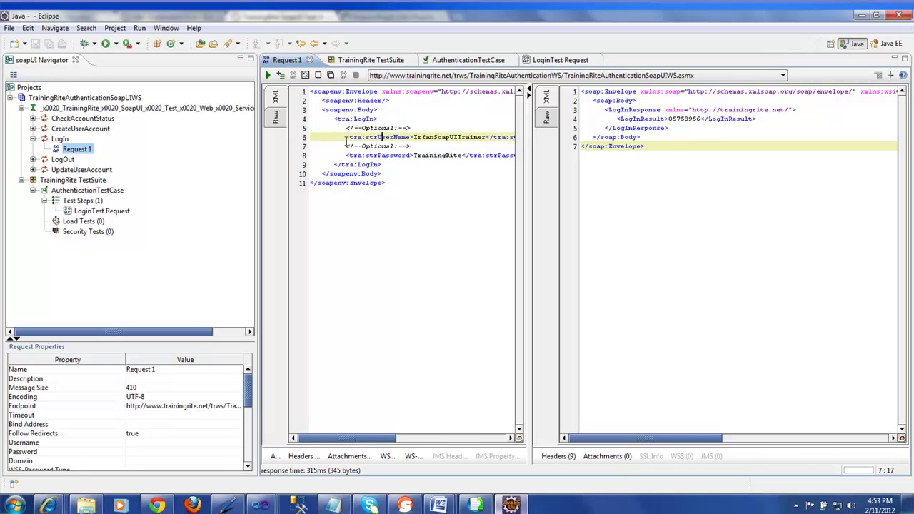
drag(343, 137, 469, 161)
key(ctrl+c)
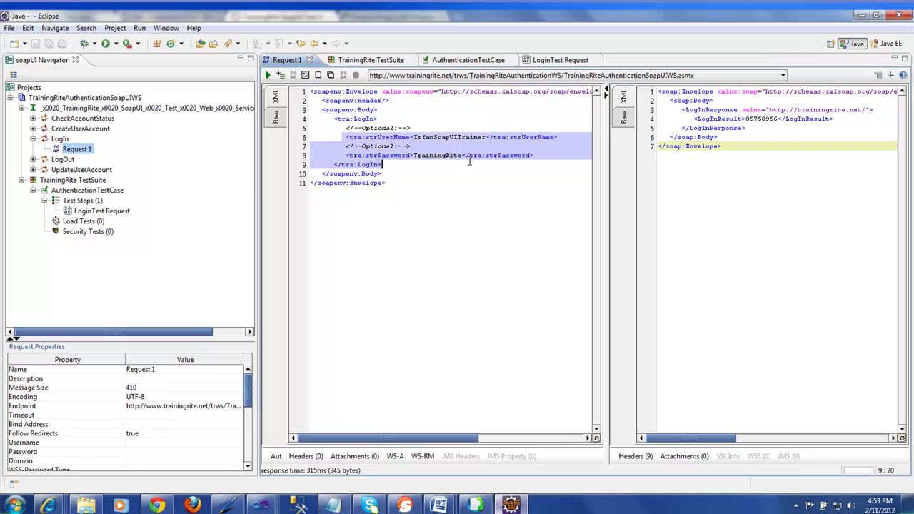
double_click(110, 211)
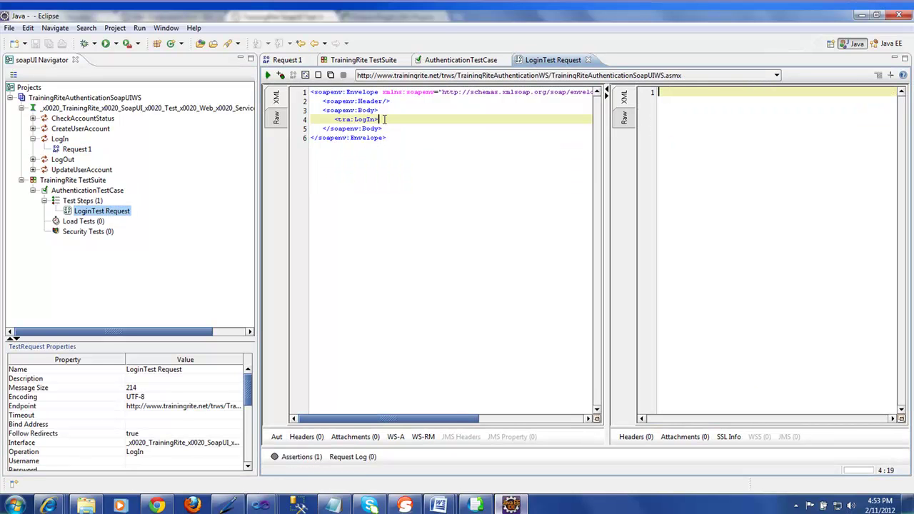
key(Return)
key(ctrl+v)
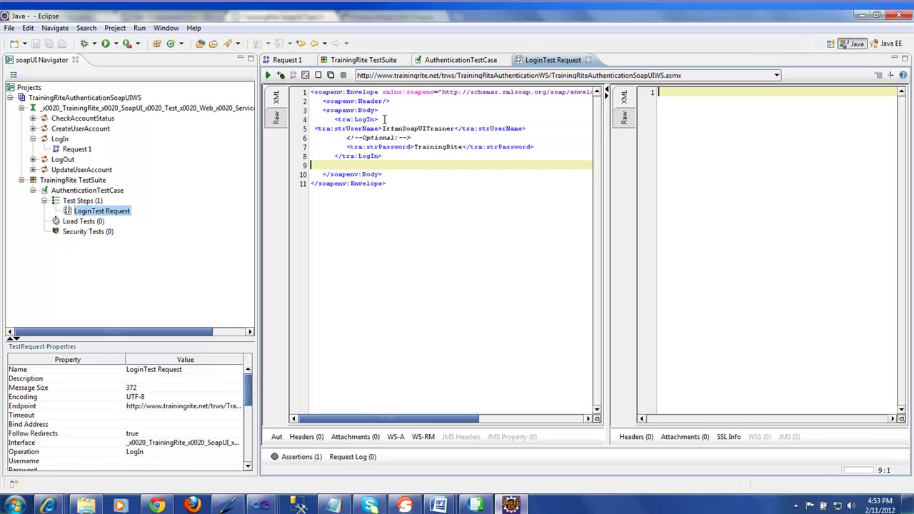
Step: Indent the closing LogIn line and switch to the AuthenticationTestCase editor
click(314, 129)
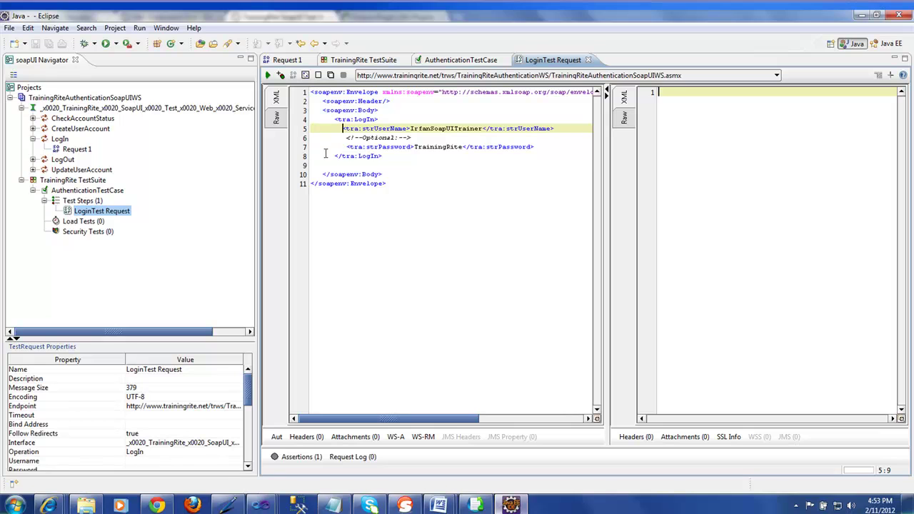
click(335, 157)
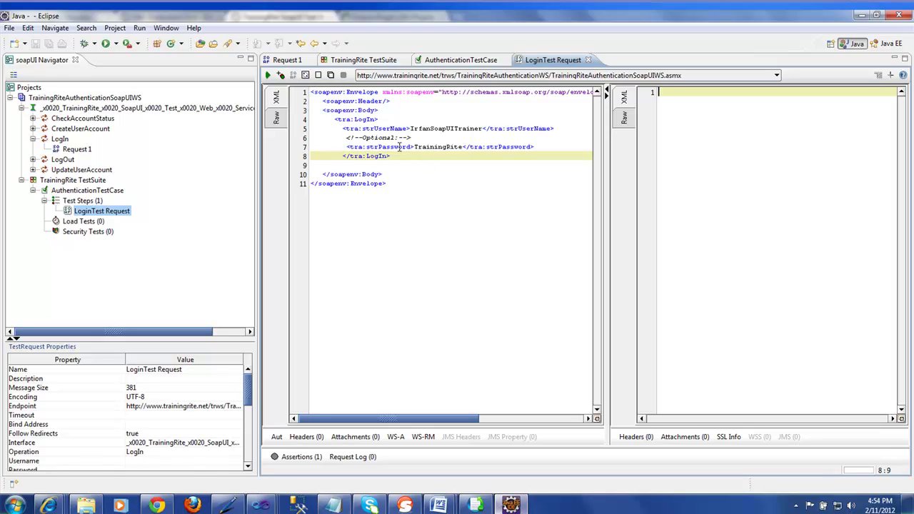
click(454, 61)
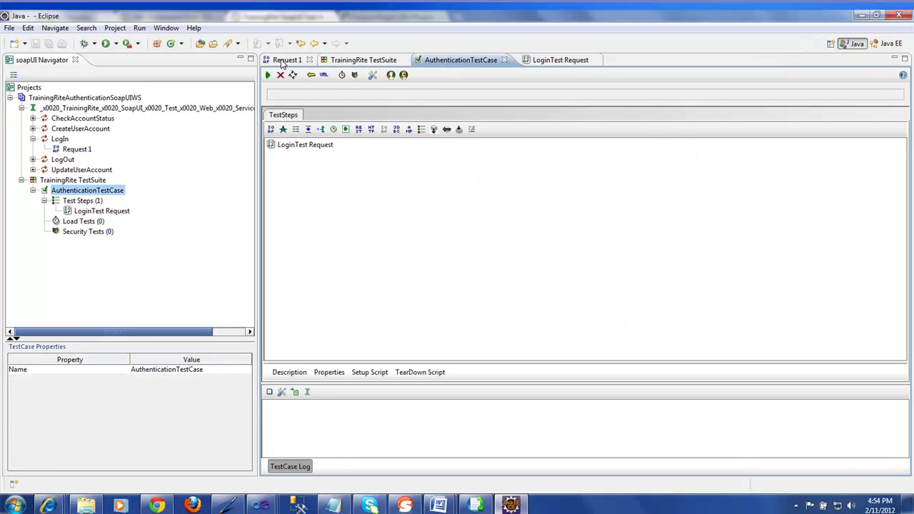
click(284, 61)
click(389, 118)
drag(389, 119, 332, 120)
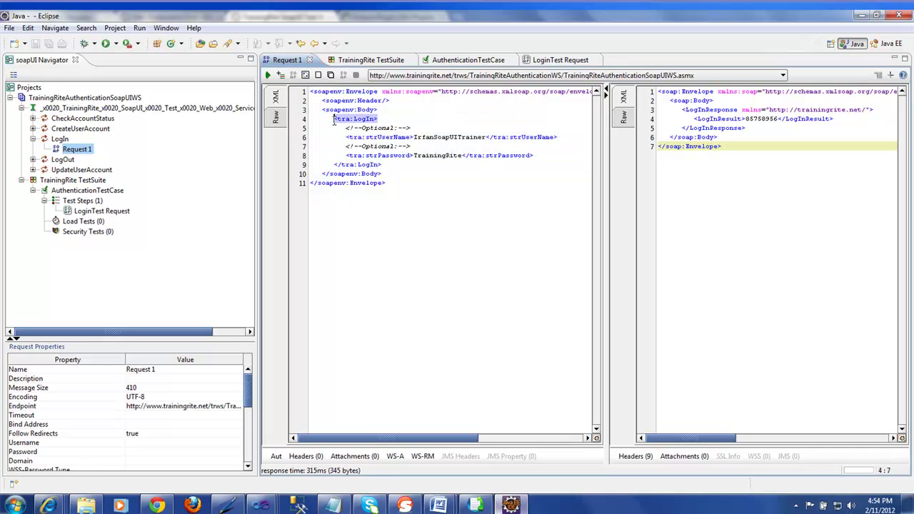
drag(381, 165, 334, 165)
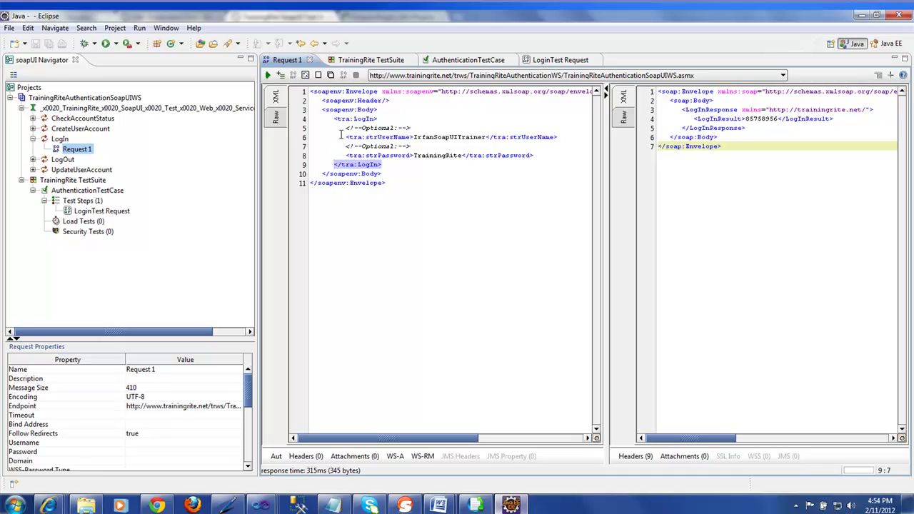
drag(343, 129, 534, 156)
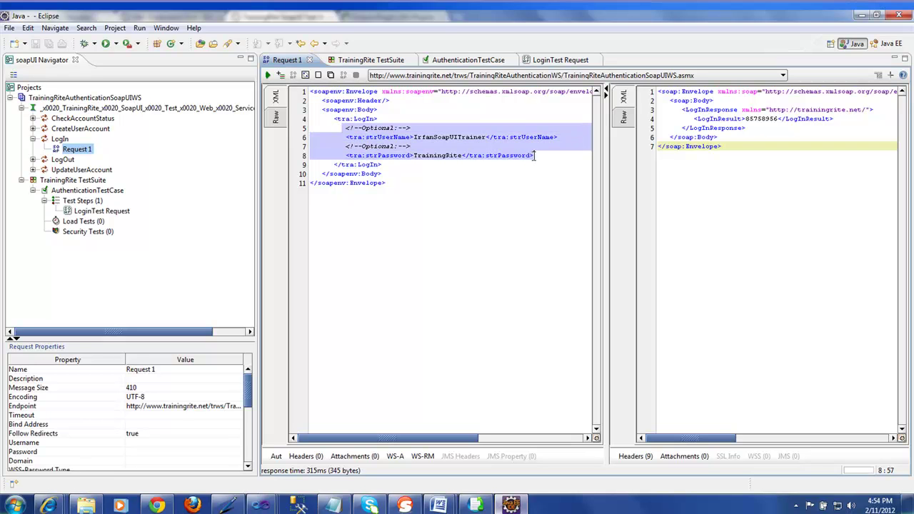
click(561, 61)
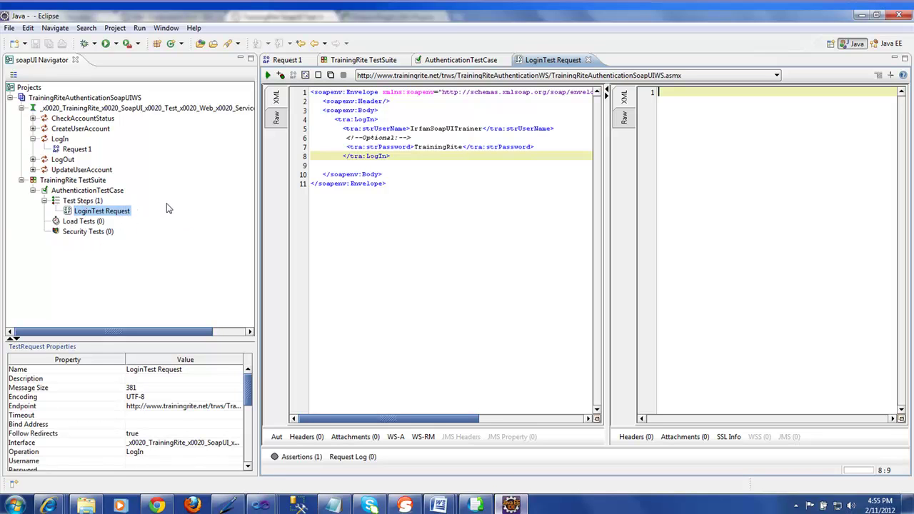
double_click(82, 193)
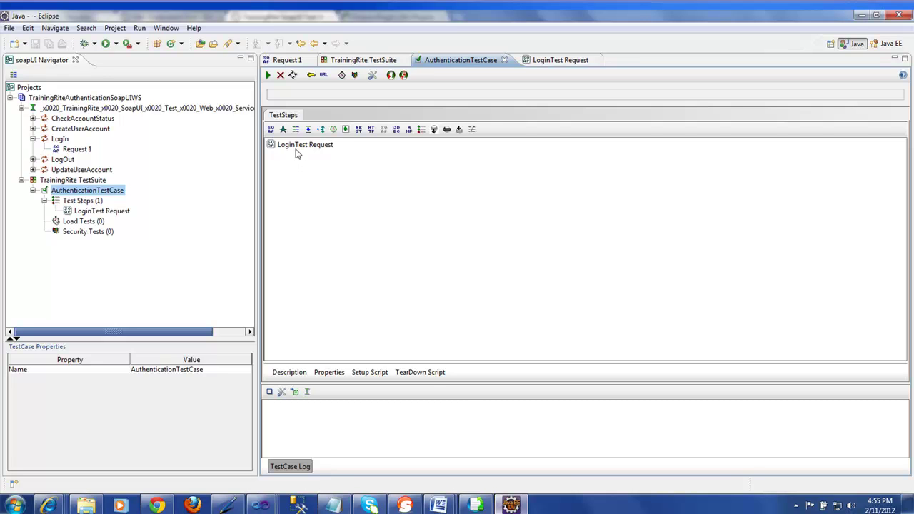
Step: Run AuthenticationTestCase and inspect step 1's request credentials and returned LogInResult
click(267, 75)
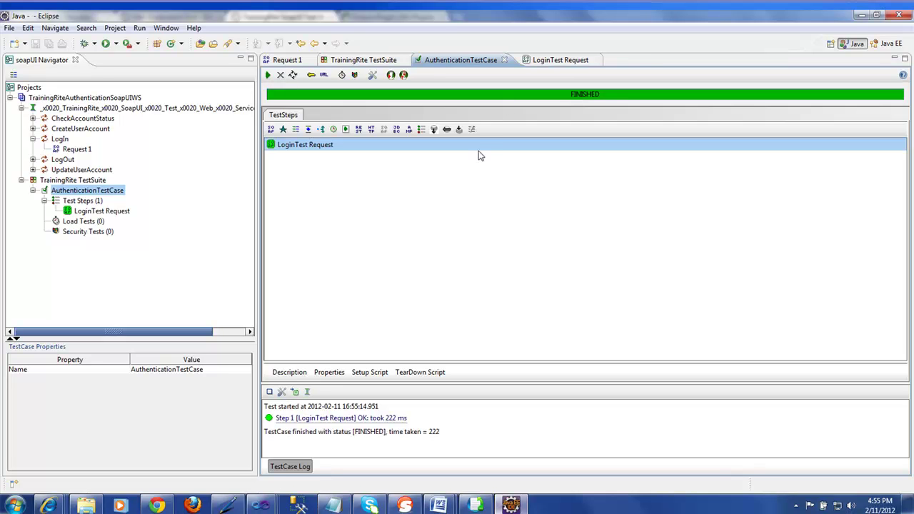
click(423, 434)
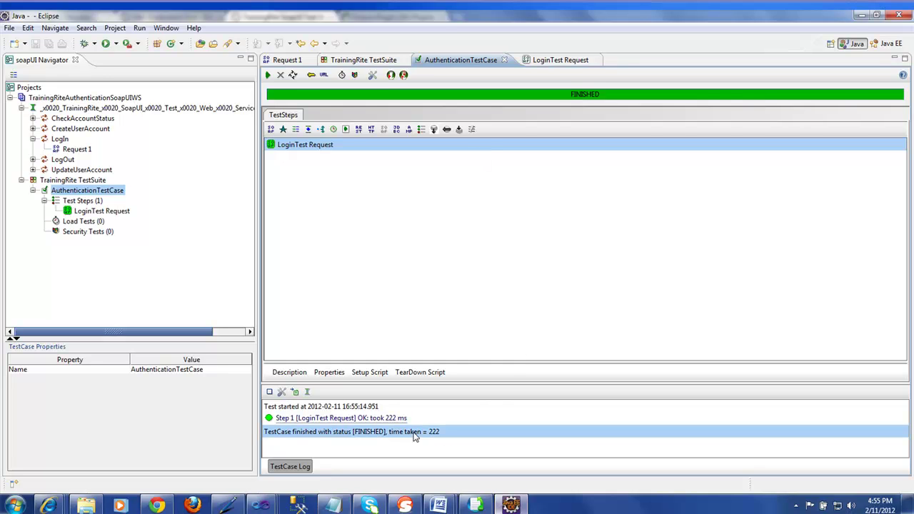
double_click(379, 420)
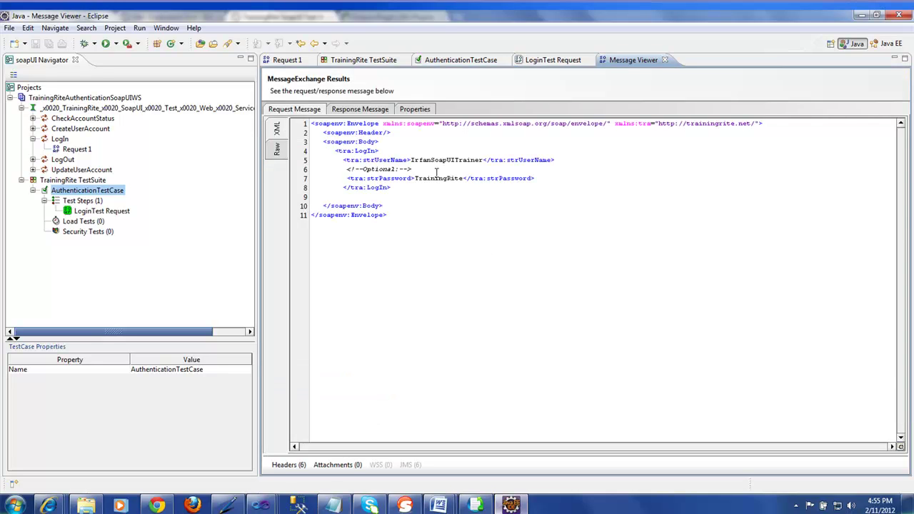
drag(425, 160, 456, 179)
click(366, 109)
drag(399, 152, 431, 151)
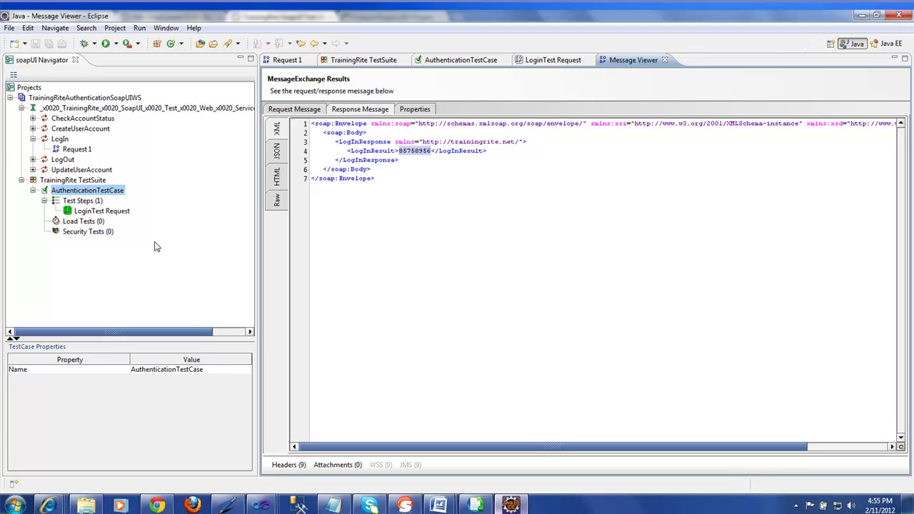
Step: Add a JDBC Request step to the test case, naming it 'SQL JDBC Request'
right_click(94, 205)
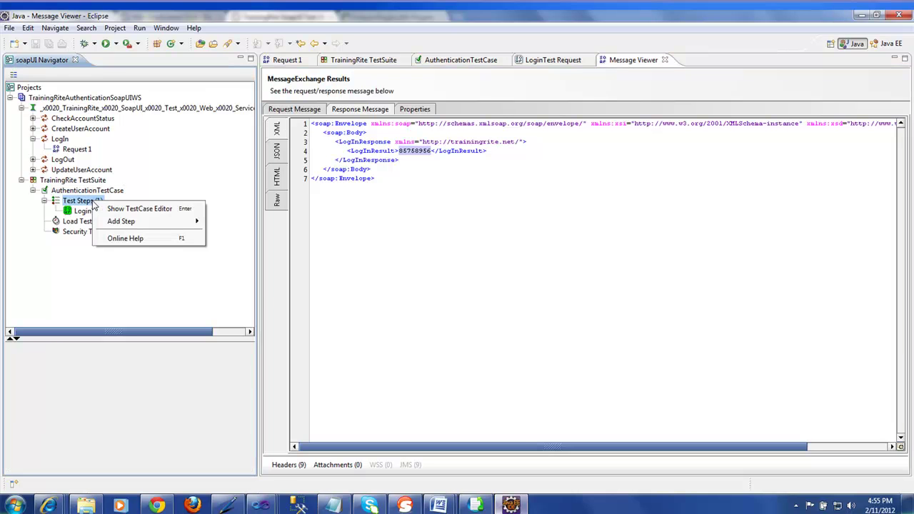
mouse_move(168, 227)
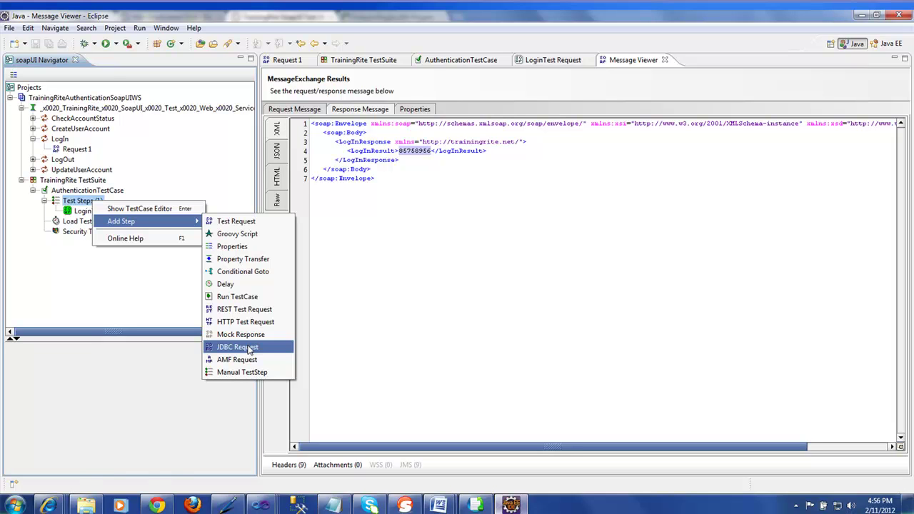
click(248, 348)
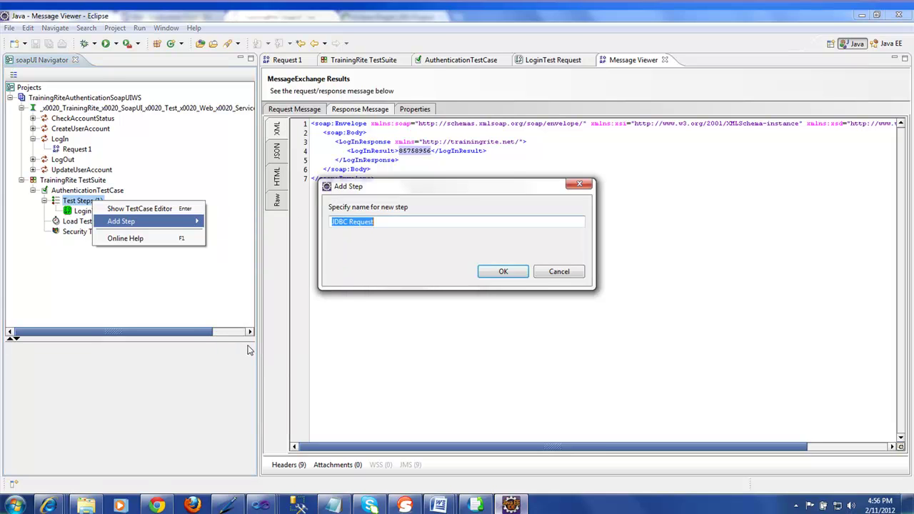
drag(470, 193, 569, 162)
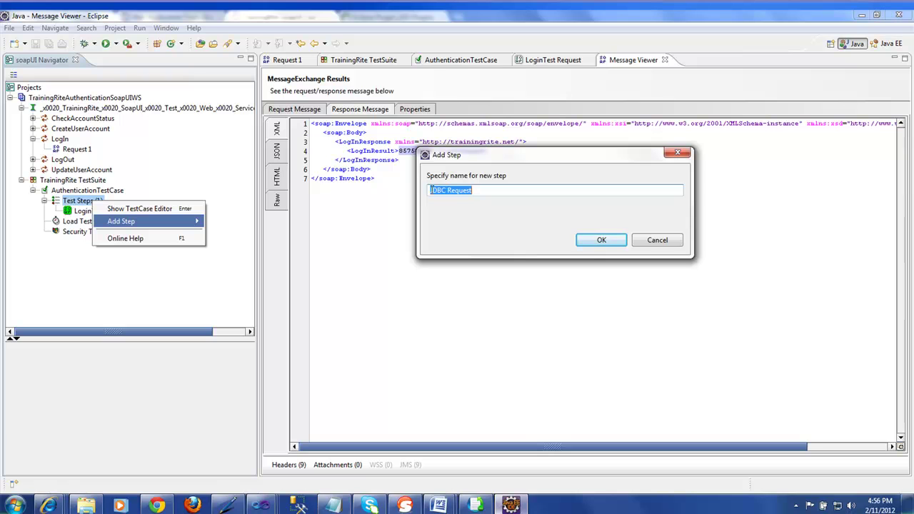
click(430, 190)
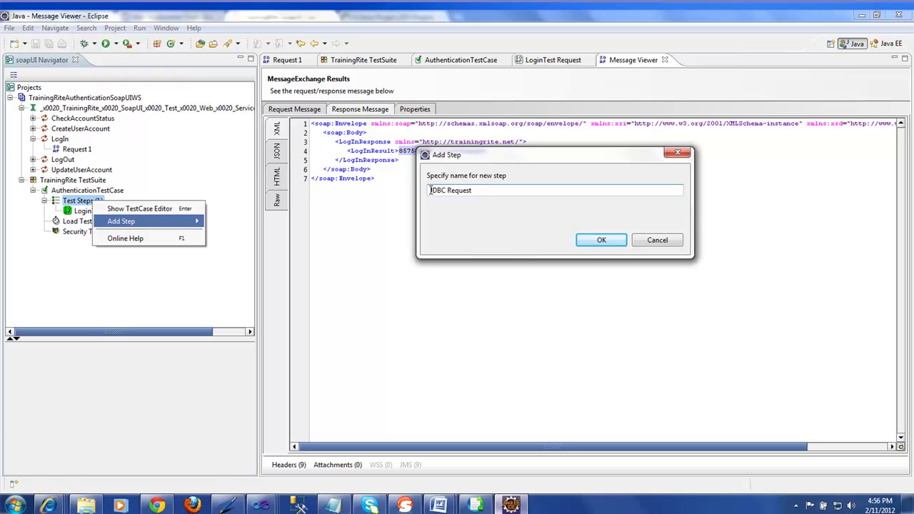
text(SQL)
click(601, 241)
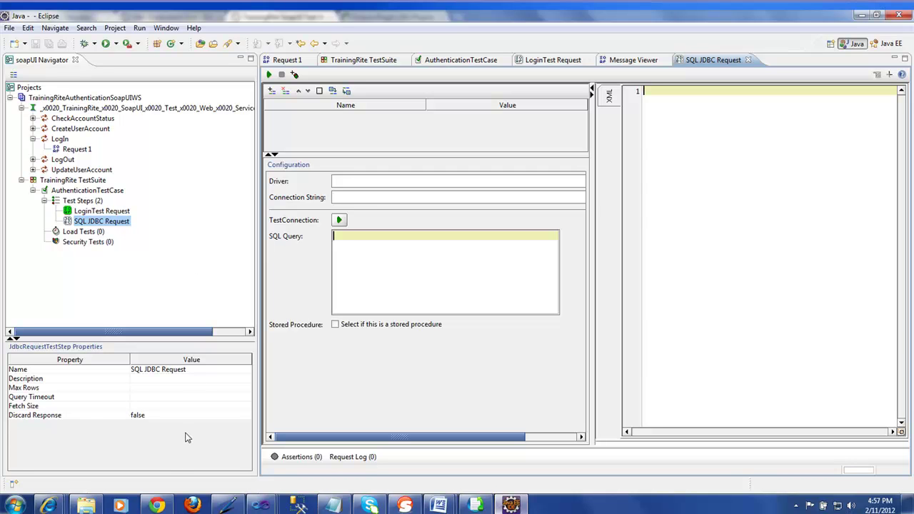
Step: Switch from Eclipse to the TrainingRite SoapUI Test Web Service page in Chrome
click(158, 506)
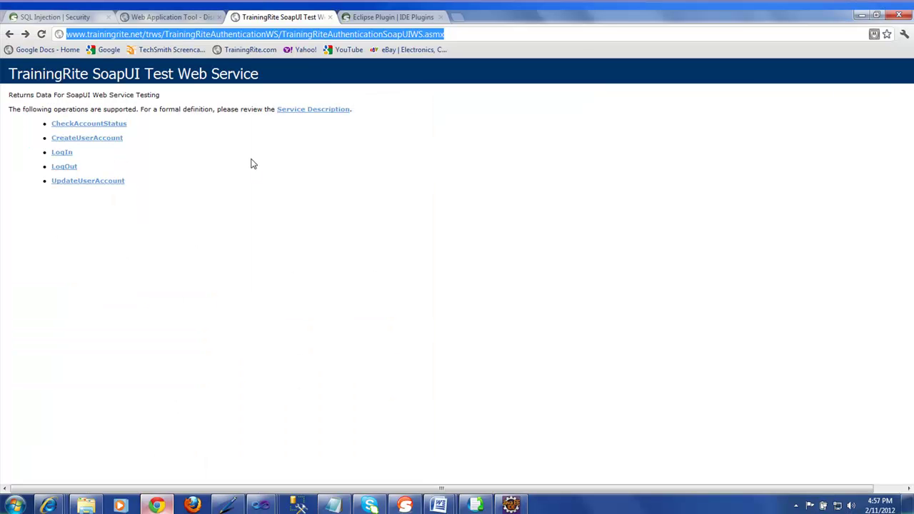
click(131, 34)
drag(131, 34, 491, 34)
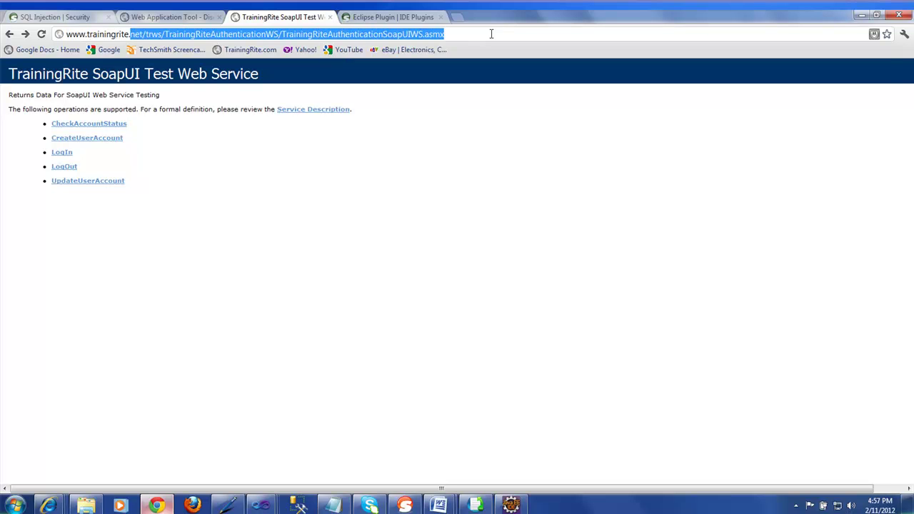
text(com)
key(Return)
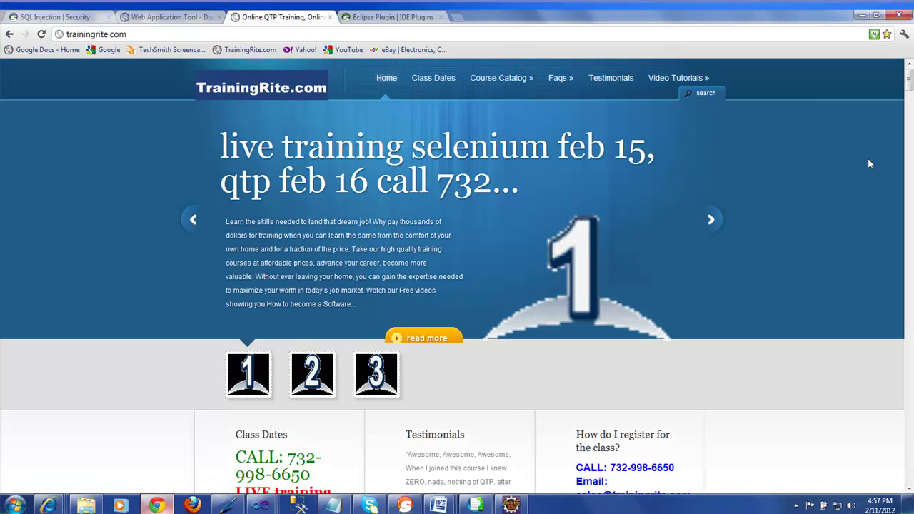
drag(909, 87, 908, 162)
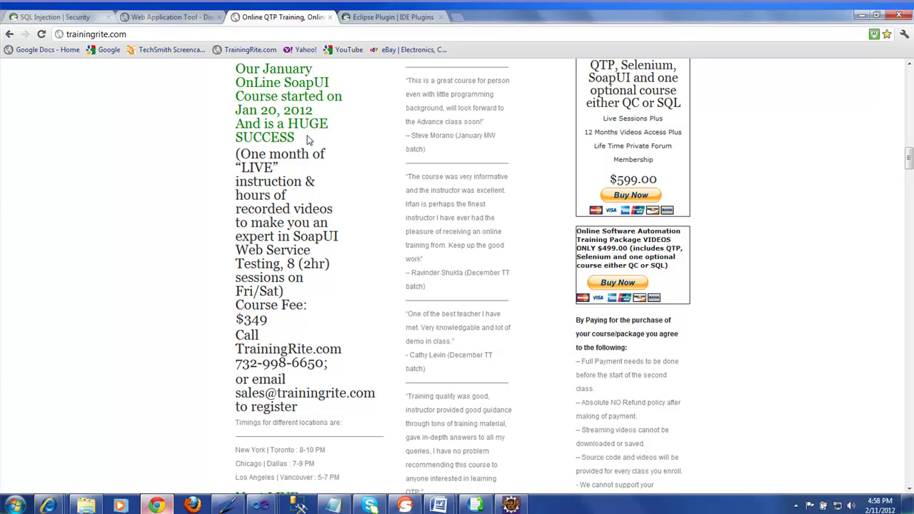
Step: View the soapUI Eclipse Plugin page and scroll through its update site instructions
click(378, 19)
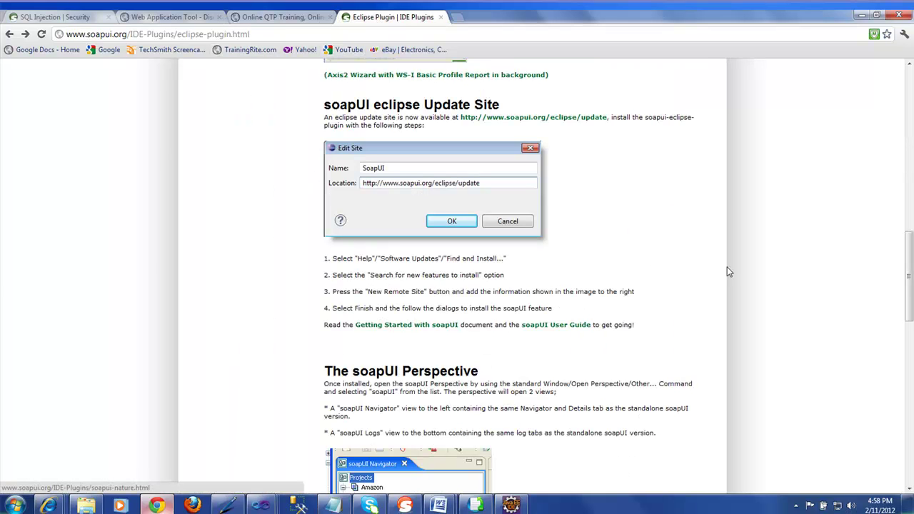
drag(907, 278, 898, 164)
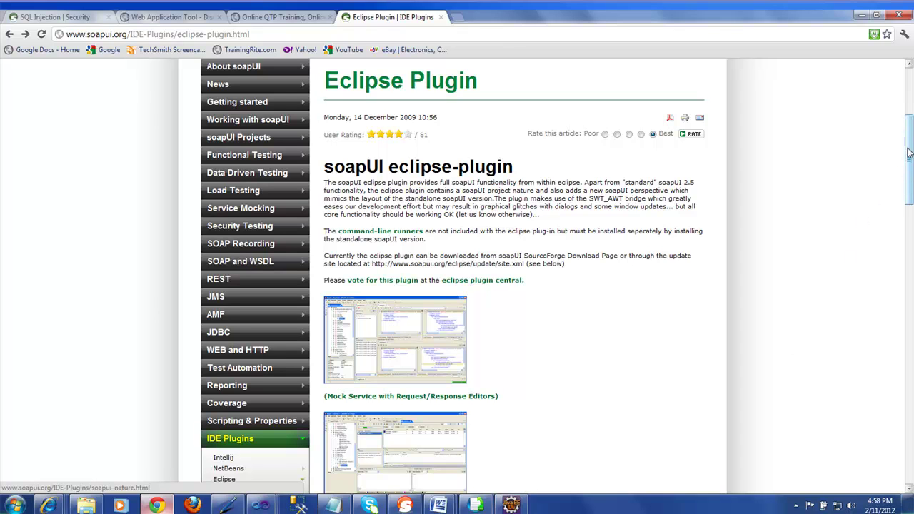
drag(909, 155, 911, 208)
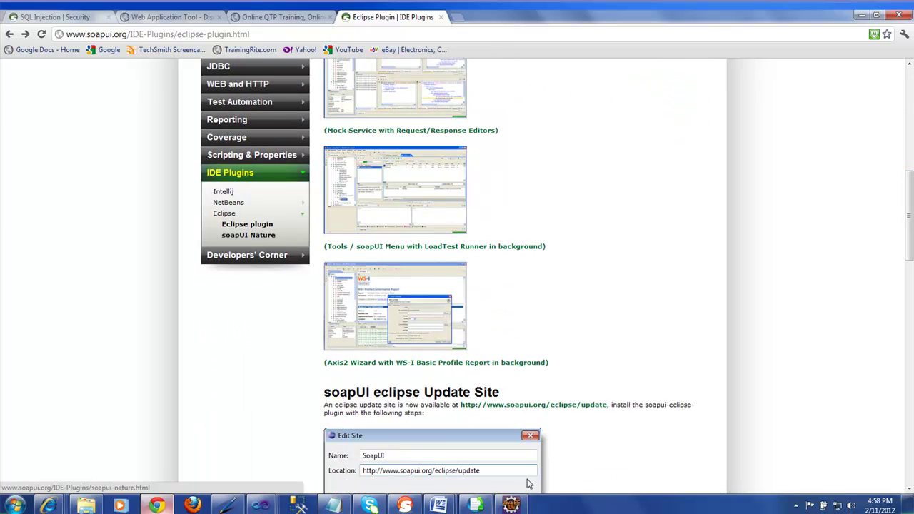
Step: Back in Eclipse, begin adding a Groovy Script step to Test Steps, then cancel it
click(511, 505)
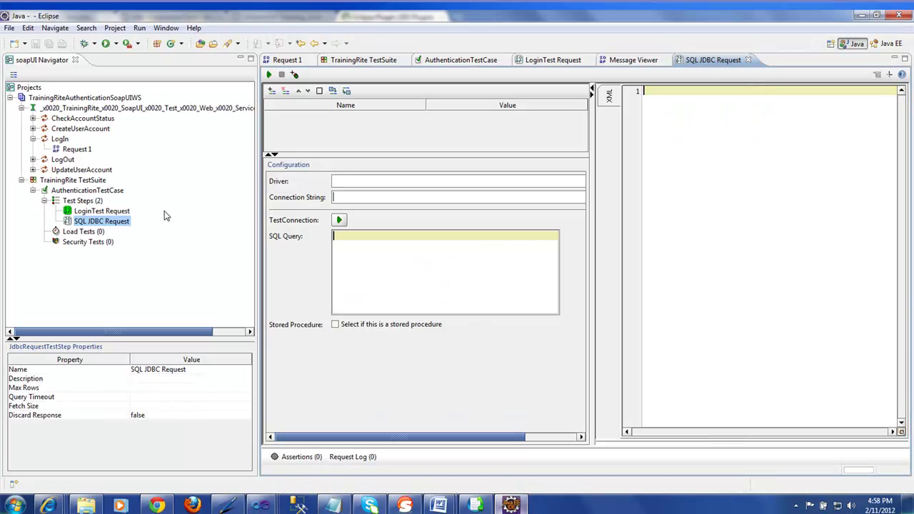
right_click(93, 205)
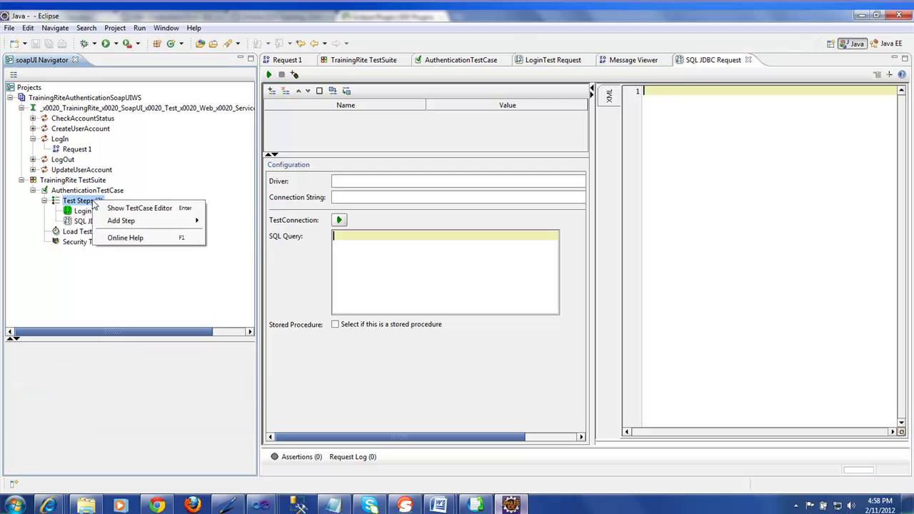
mouse_move(169, 222)
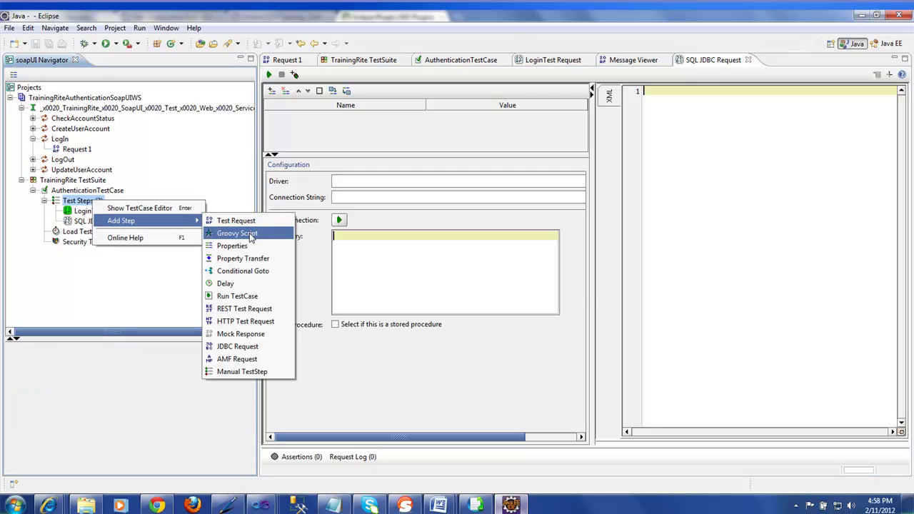
click(250, 235)
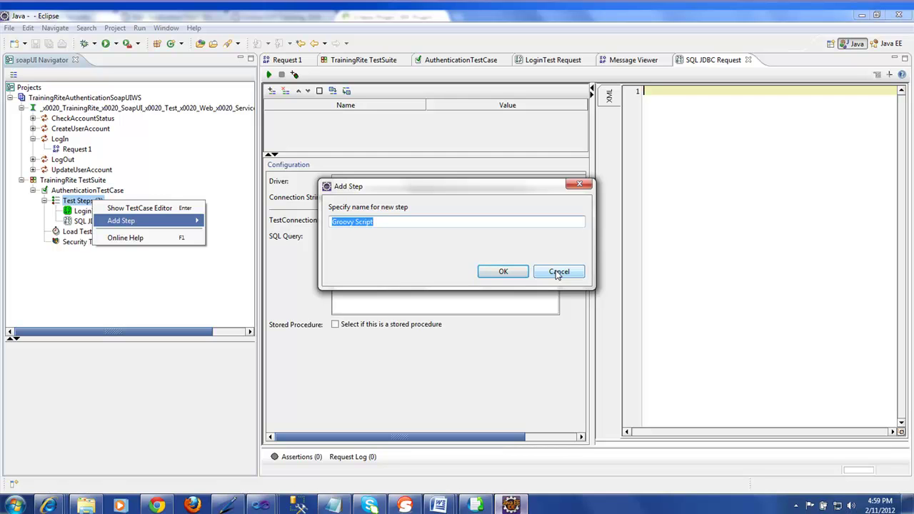
click(559, 273)
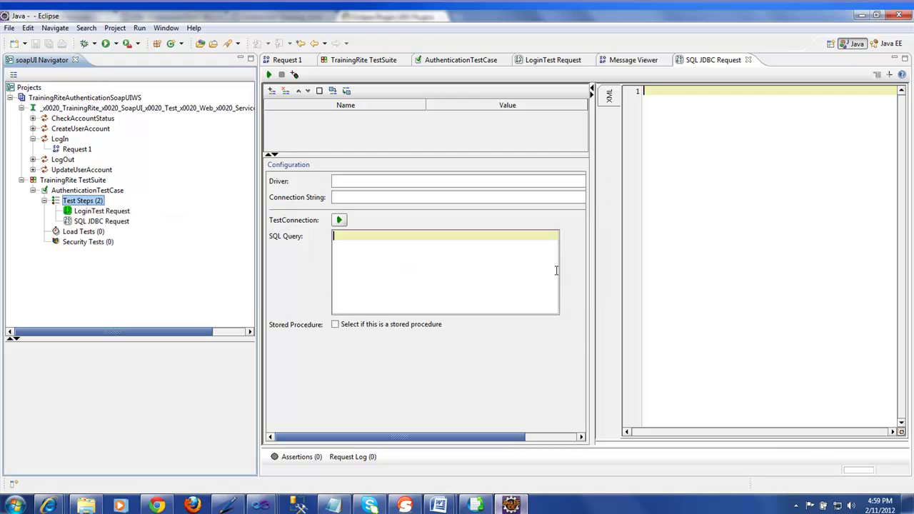